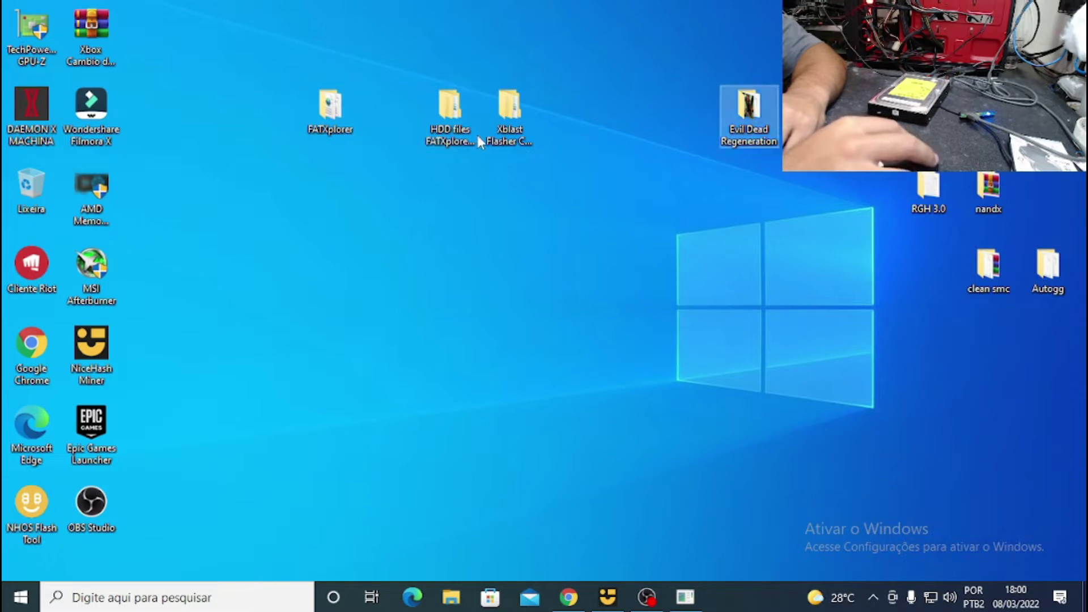
Move the HDD files FATXplorer and Xblast Flasher folders together beside the clean smc folder on the desktop.
left_click_drag(464, 45, 585, 149)
left_click_drag(478, 139, 901, 286)
left_click(744, 261)
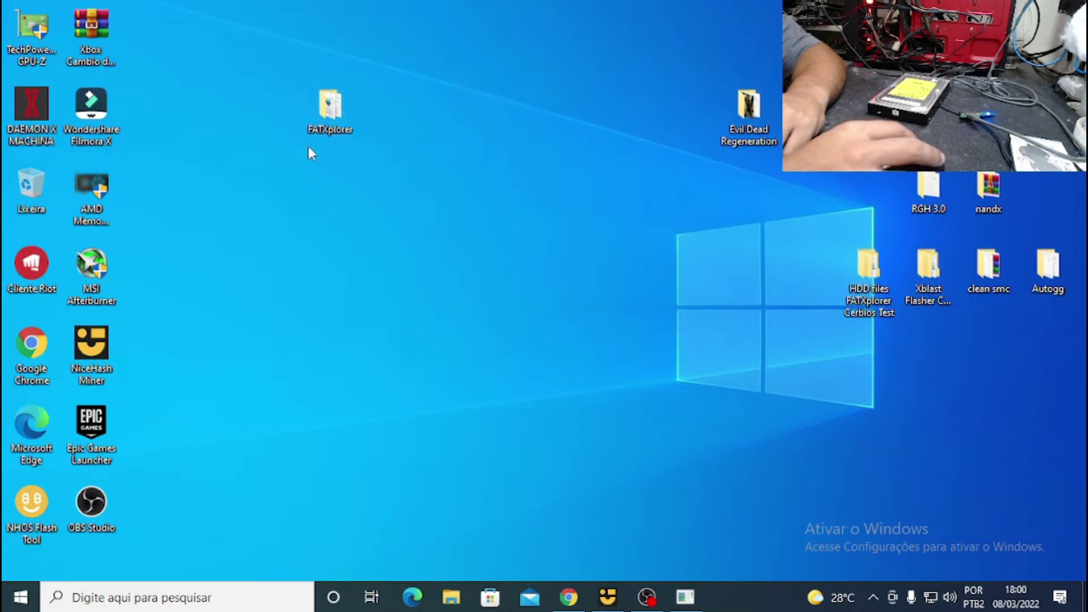
Launch the FATXplorer application from the desktop's FATXplorer folder and allow it to run.
double_click(330, 110)
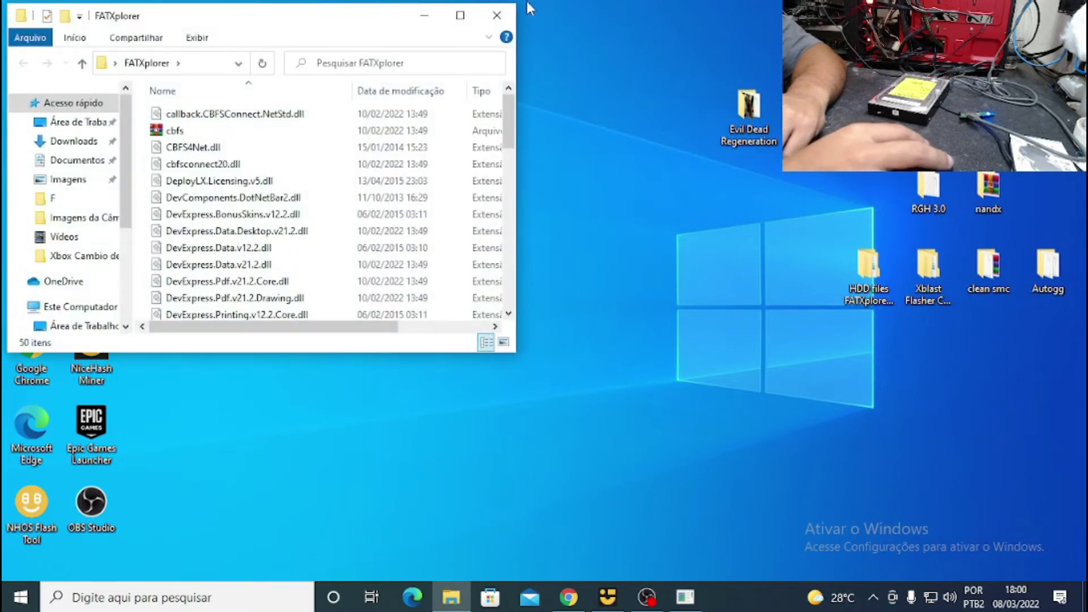
left_click(460, 16)
scroll(445, 389, "down", 7)
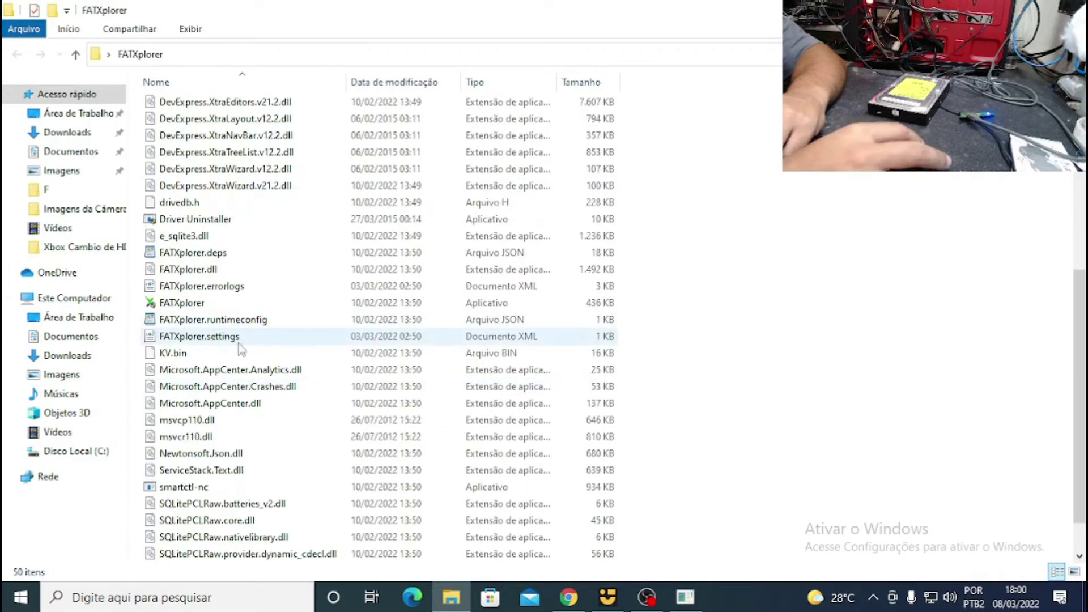
double_click(247, 307)
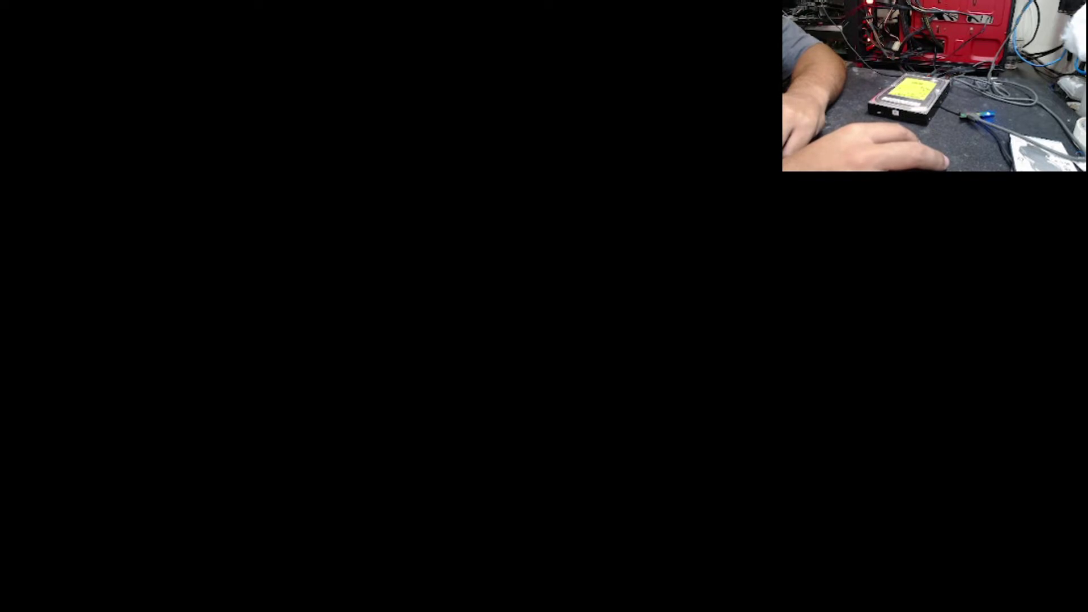
left_click(444, 411)
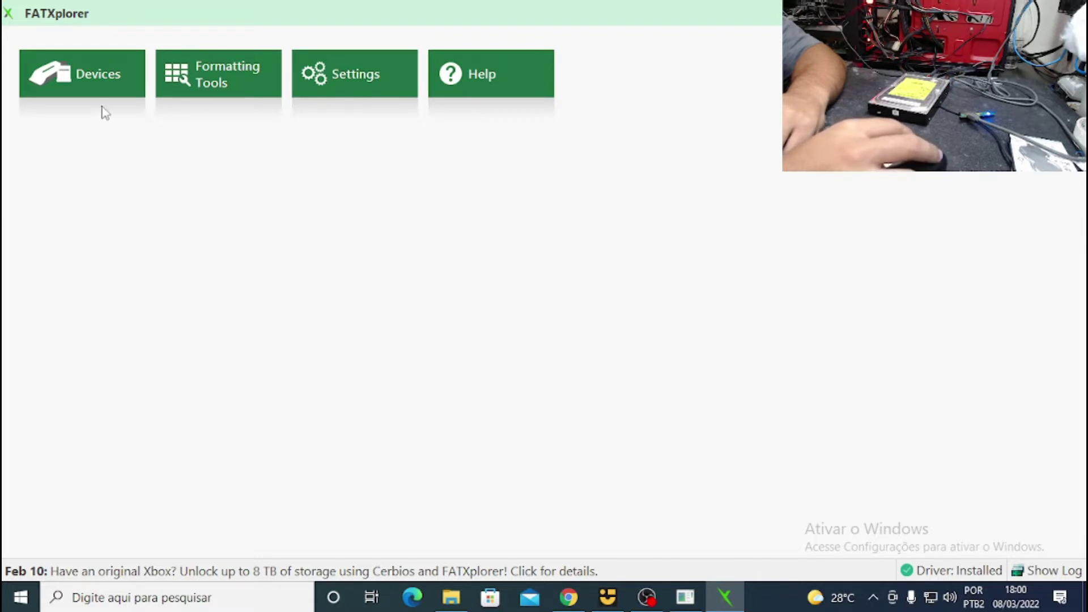
Show the connected devices and open the mount options for the SAMSUNG HD250HJ original Xbox hard drive.
left_click(80, 80)
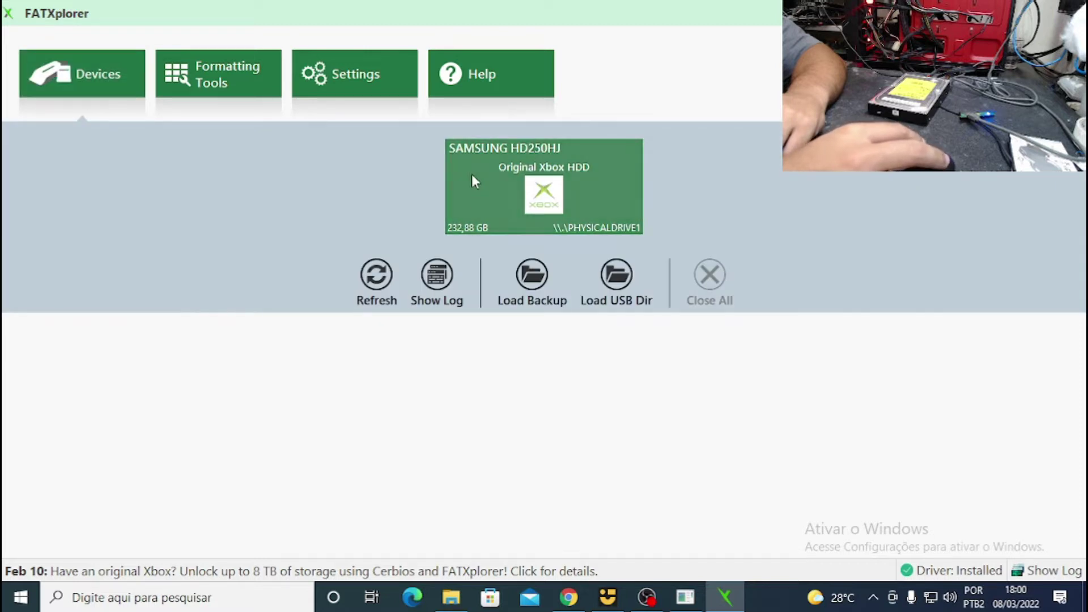
mouse_move(474, 178)
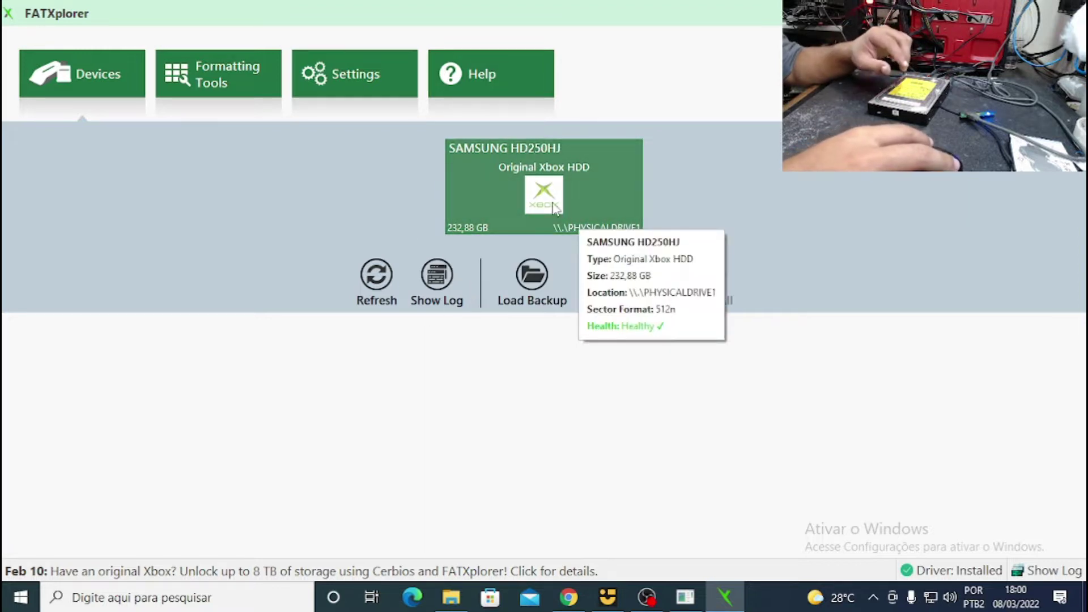
left_click(512, 206)
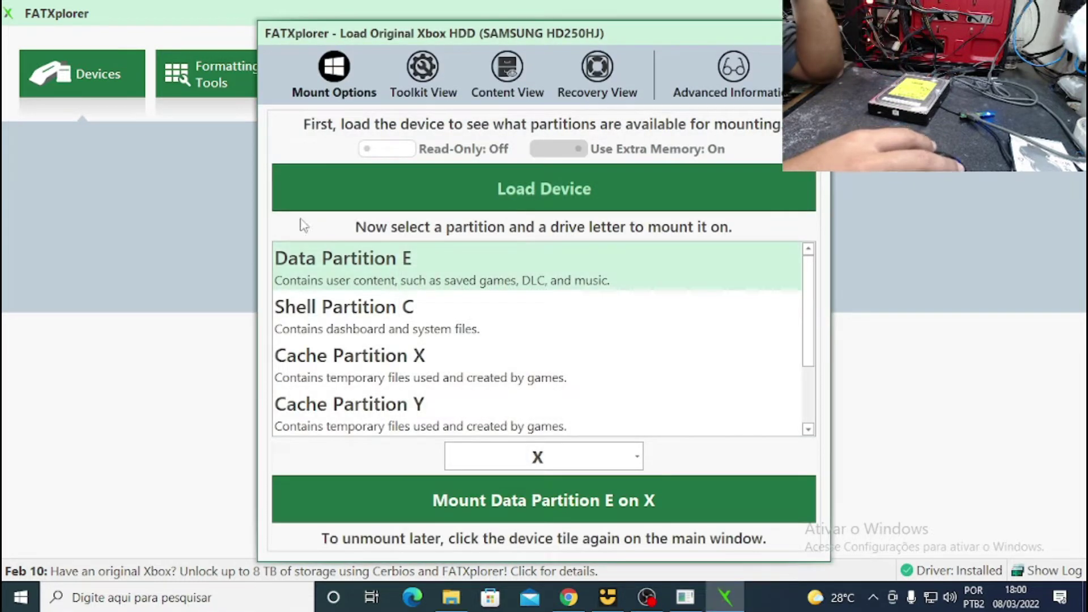
Mount Extra Data Partition F on drive letter X.
left_click_drag(811, 287, 812, 365)
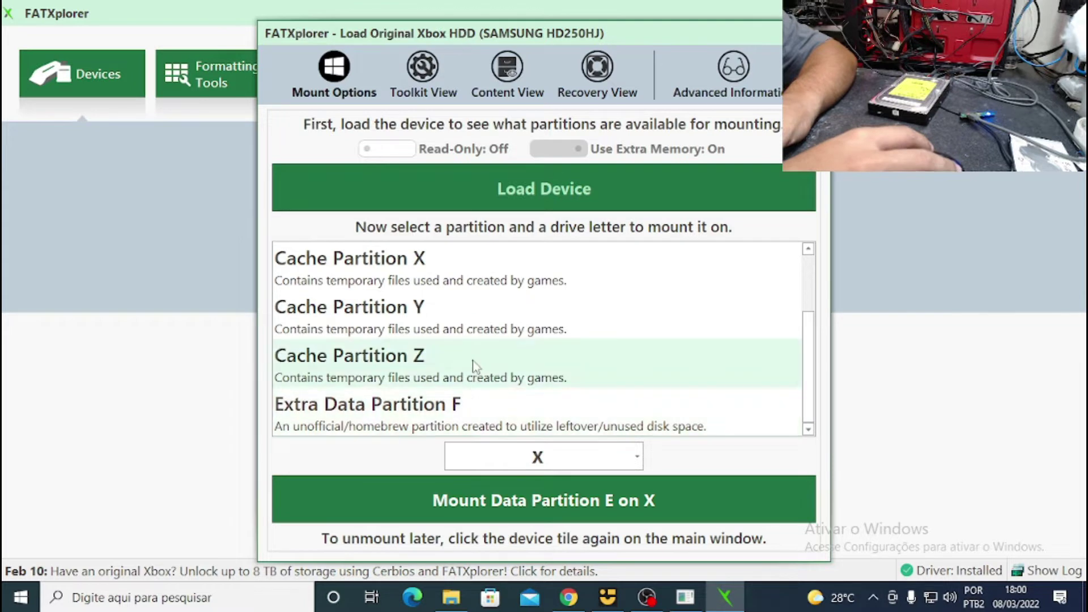
left_click(425, 416)
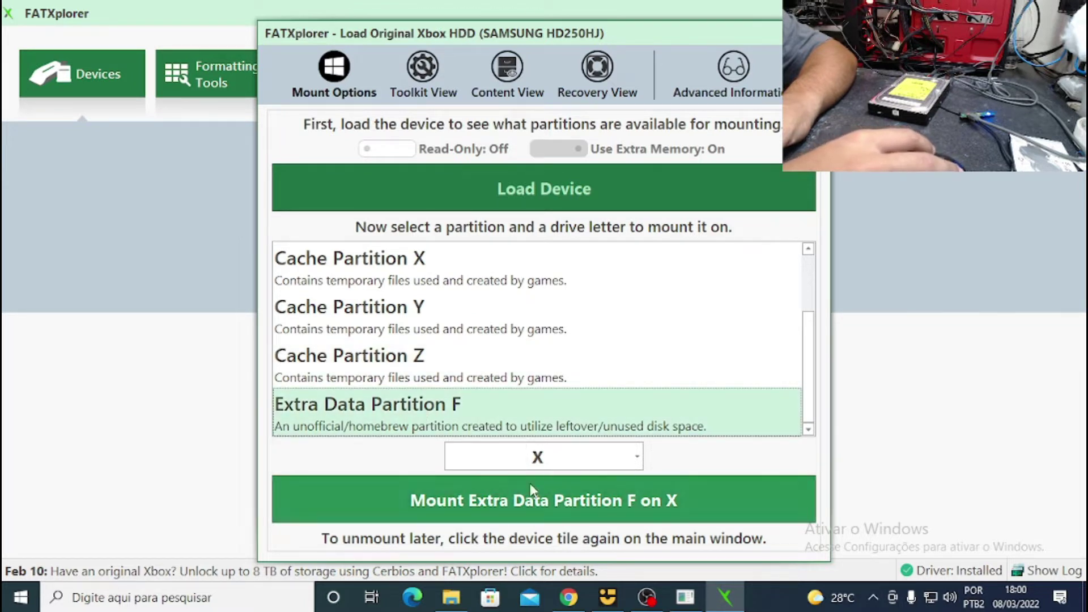
left_click(637, 457)
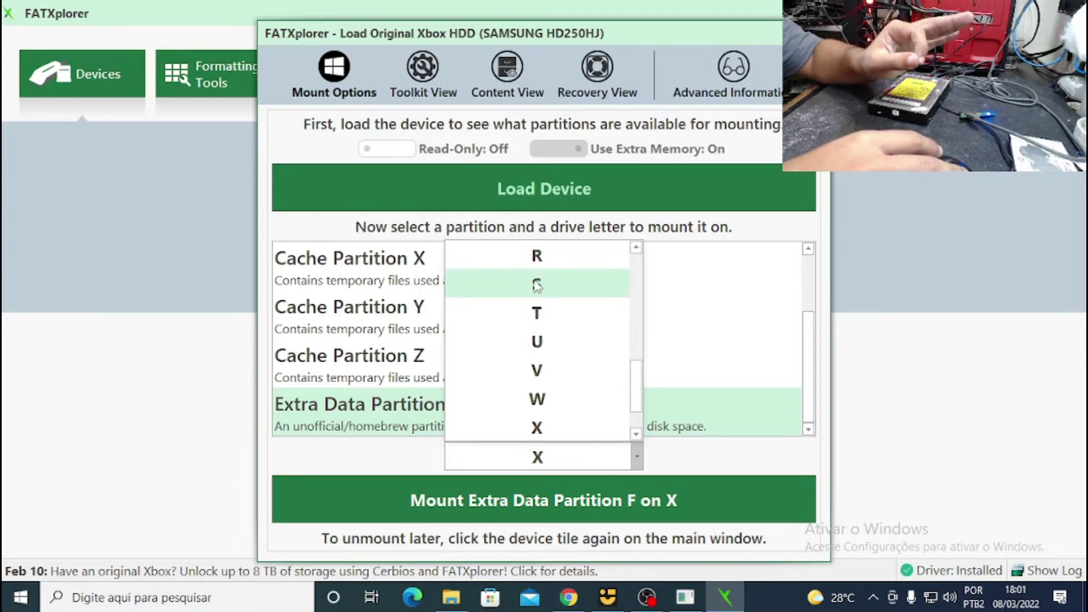
left_click(553, 428)
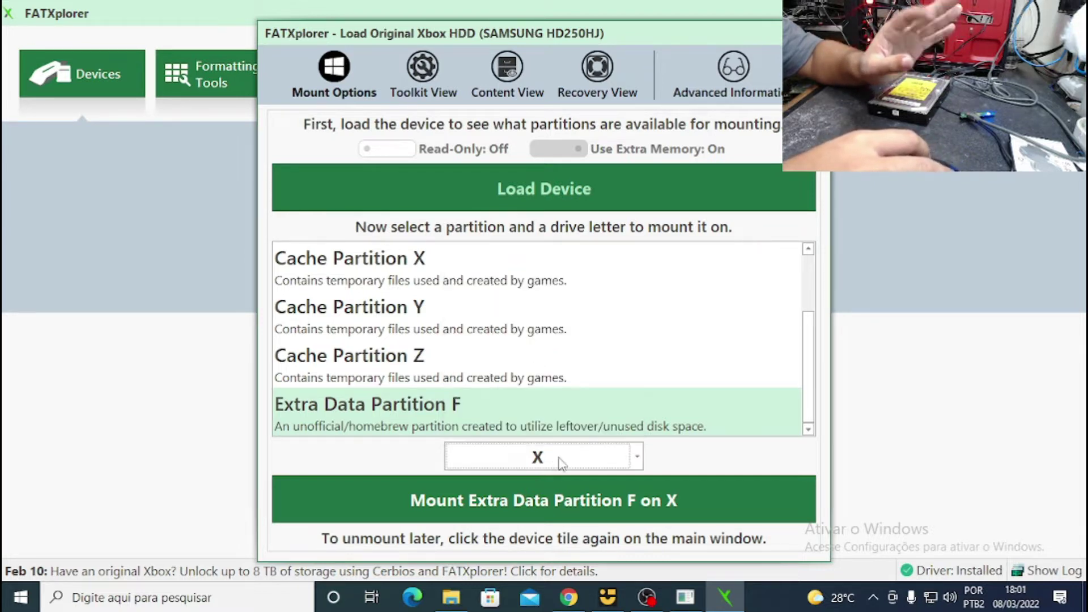
left_click(528, 507)
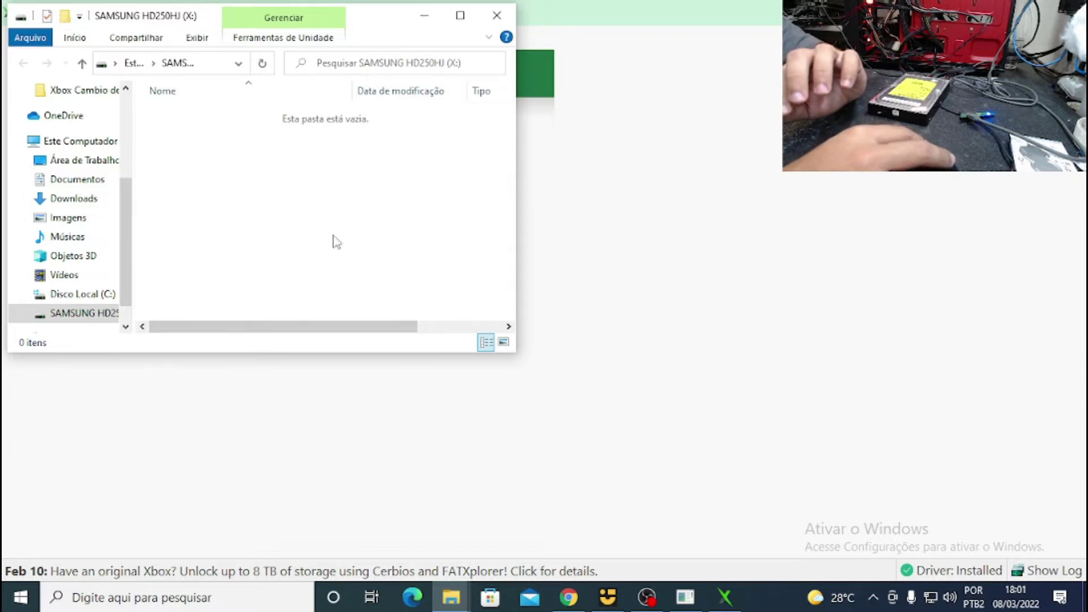
Create a folder named Games in the root of the mounted SAMSUNG HD250HJ (X:) drive.
key("super+Home")
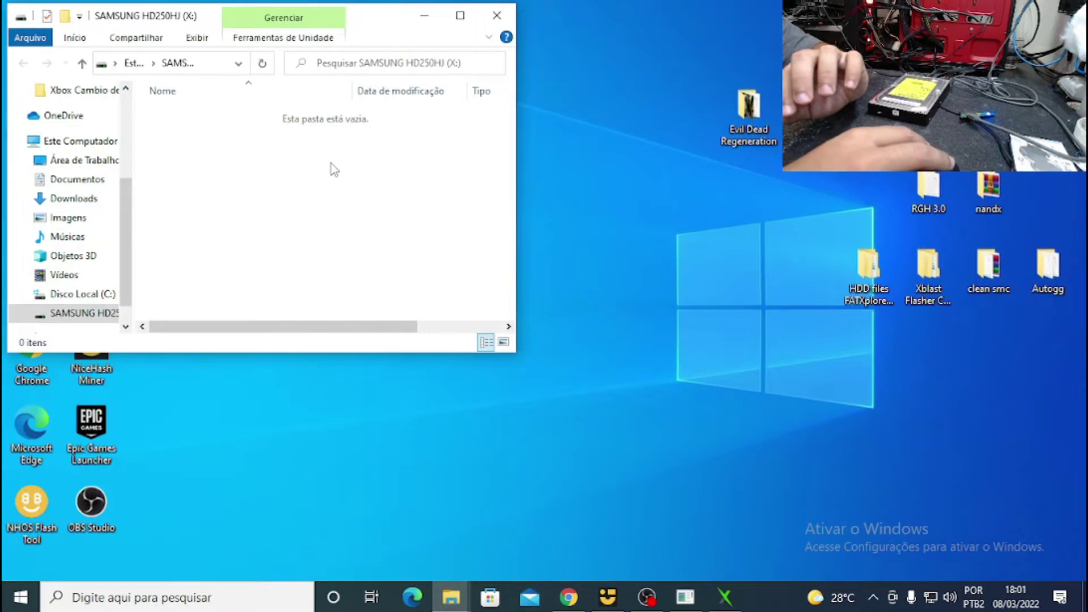
right_click(311, 147)
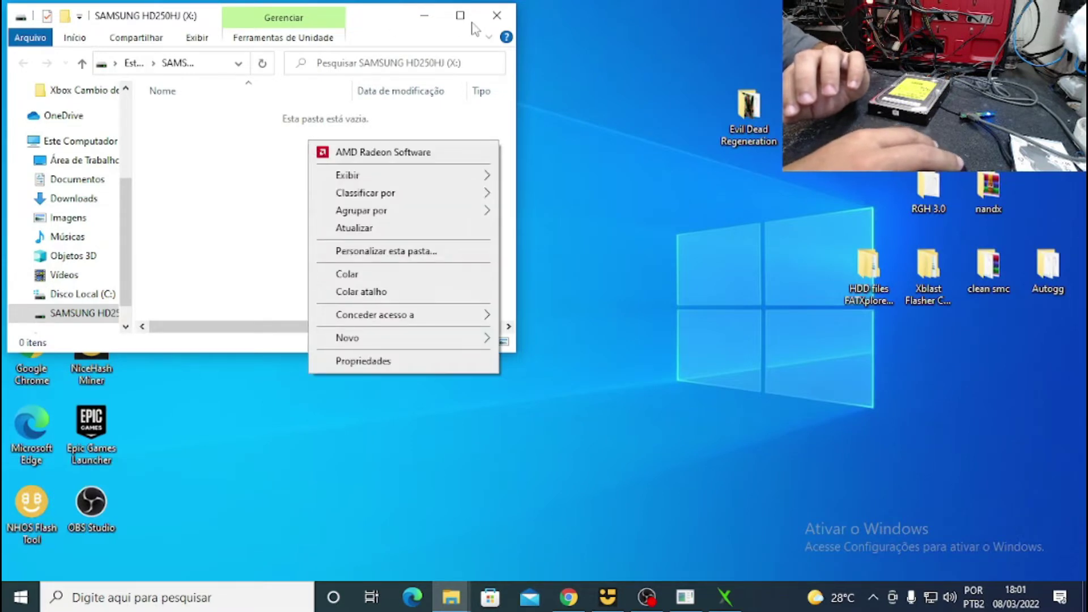
left_click(469, 18)
right_click(448, 211)
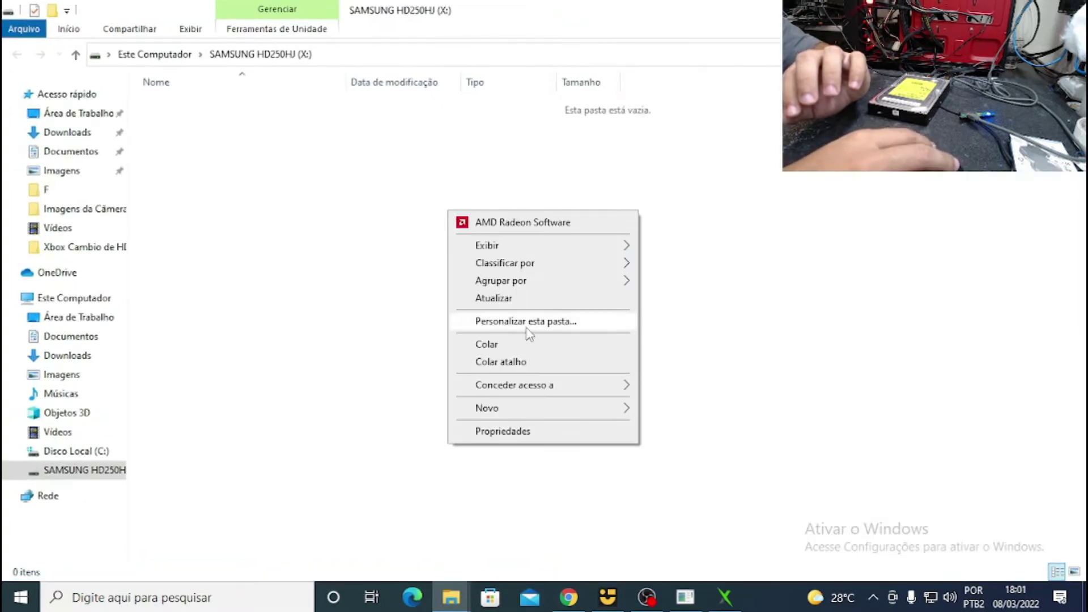
mouse_move(620, 407)
left_click(674, 411)
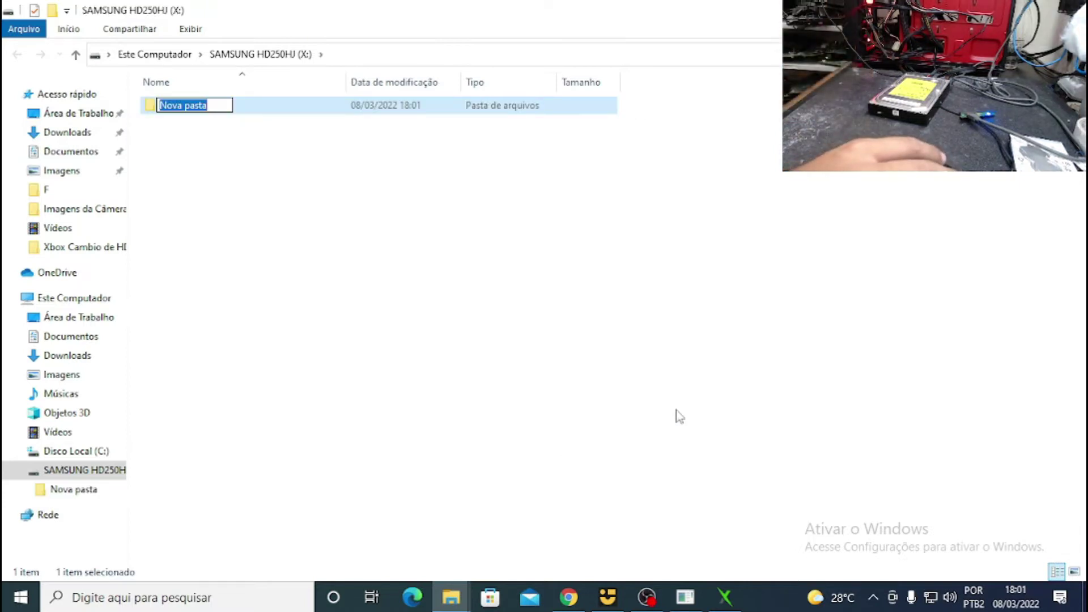
key("BackSpace")
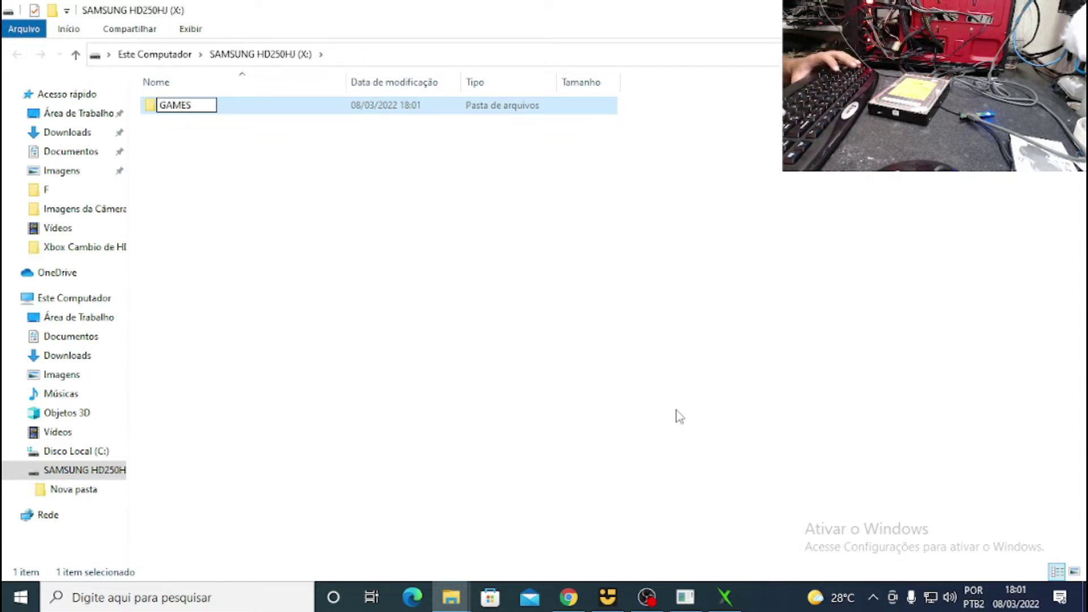
key("BackSpace")
key("BackSpace")
key("BackSpace")
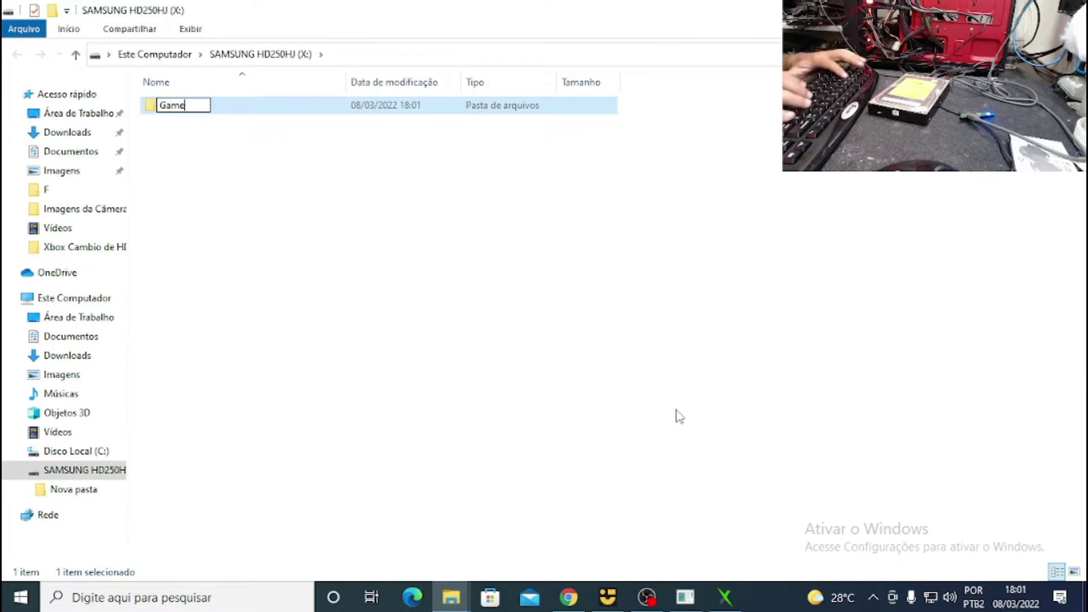
key("Return")
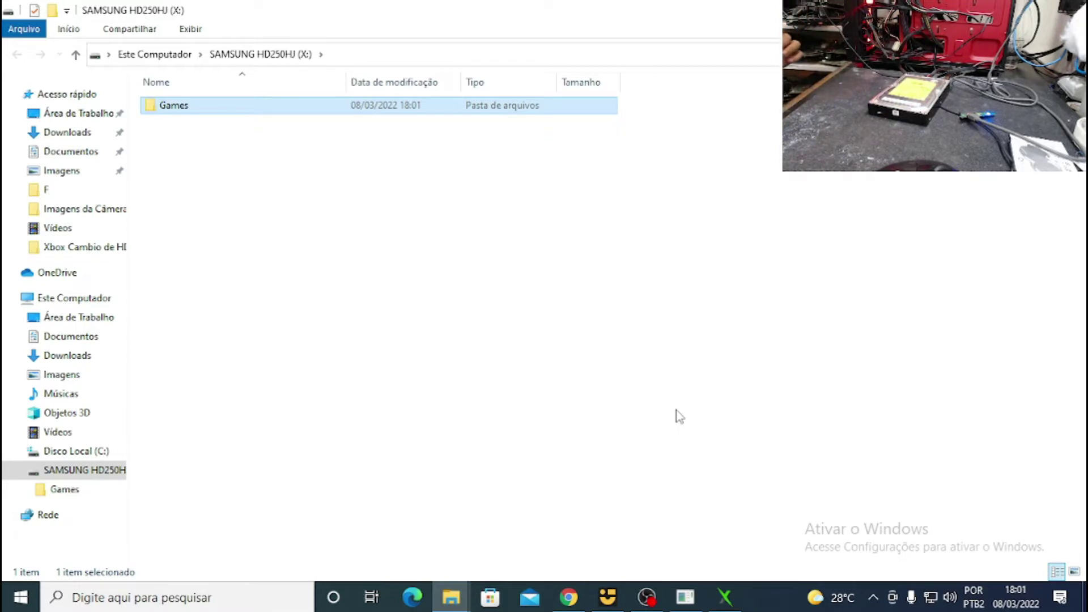
left_click(493, 117)
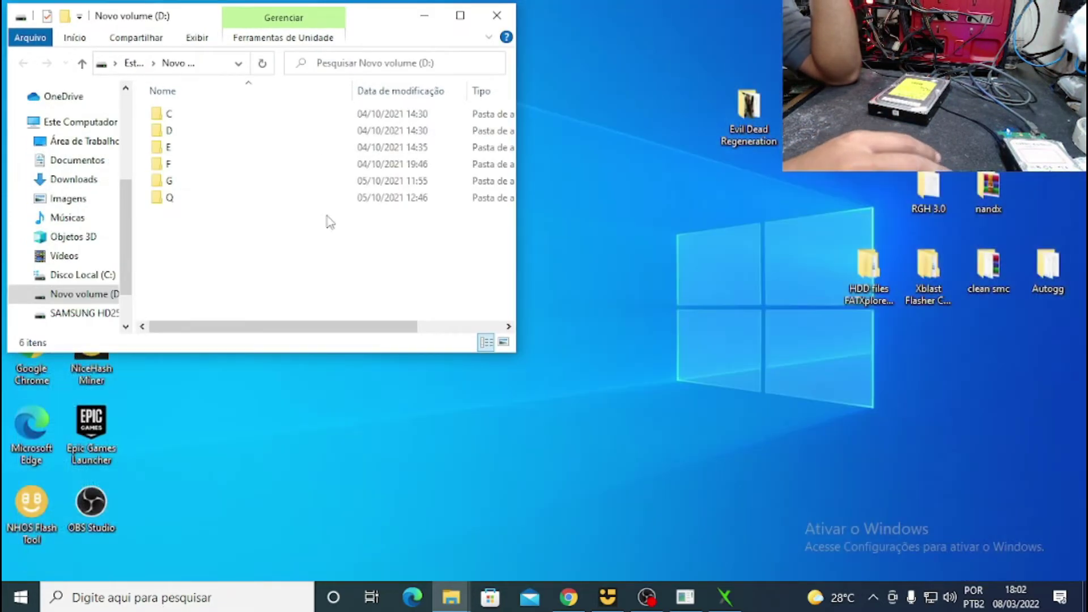
Browse the game folders in F\GAMES on drive D: and examine the BloodRayne_ folder for its default.xbe file.
left_click(461, 15)
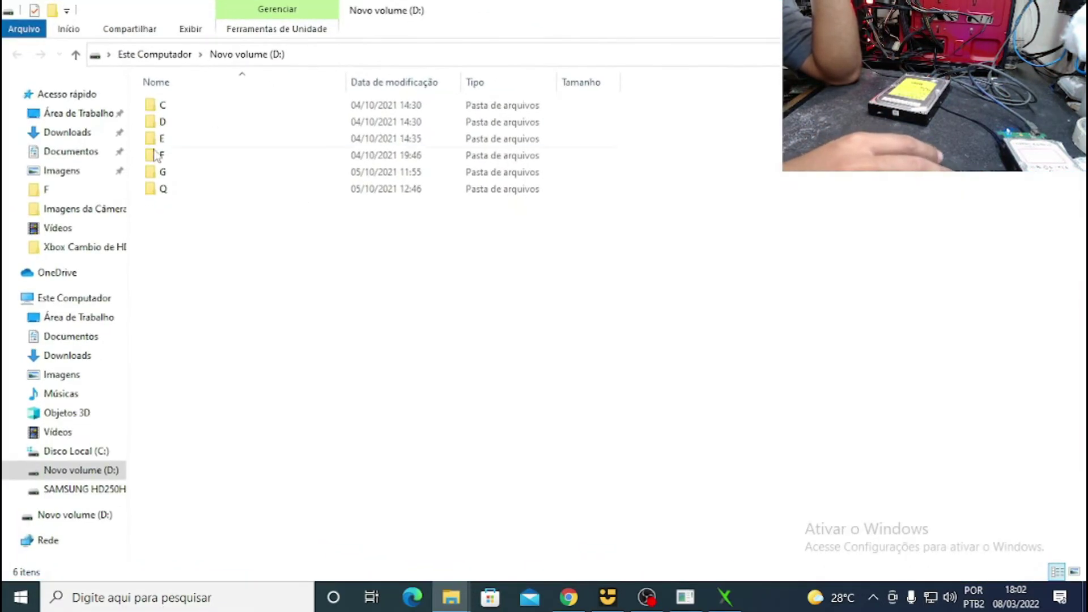
double_click(174, 160)
double_click(181, 156)
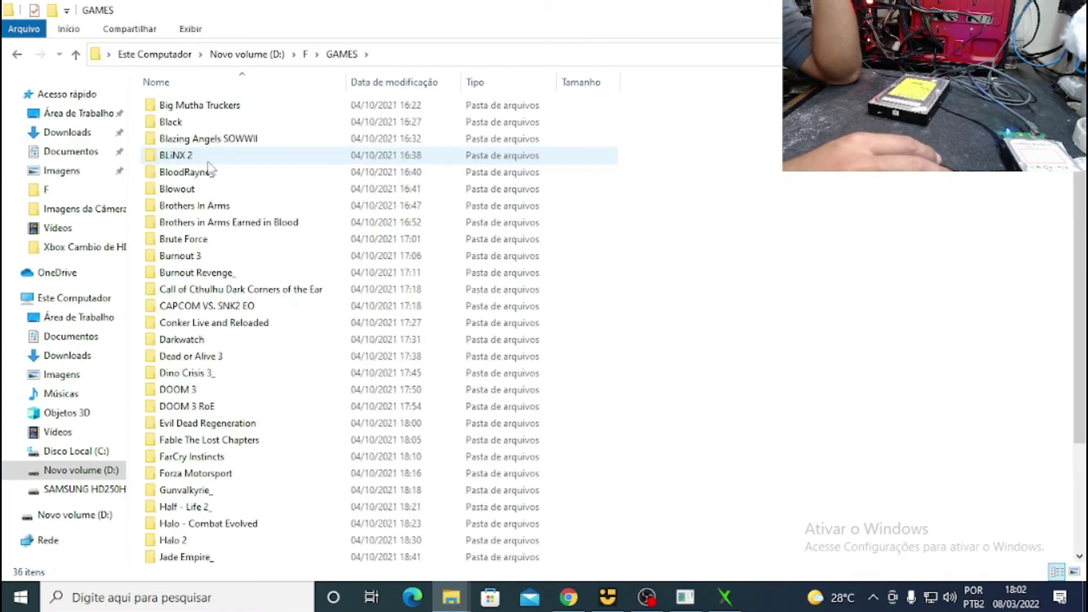
scroll(802, 202, "down", 3)
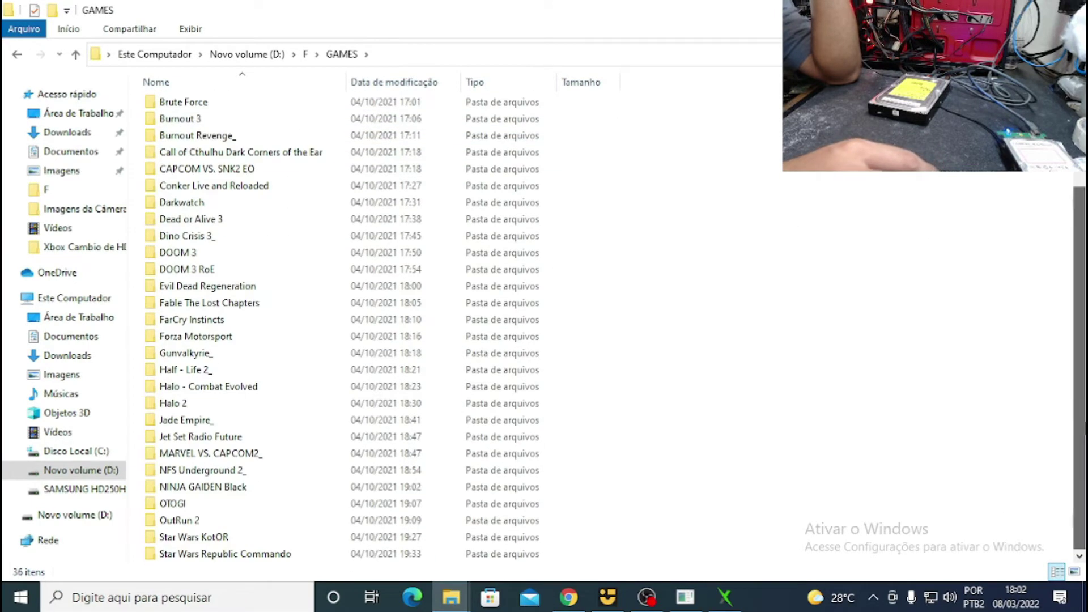
scroll(340, 328, "up", 3)
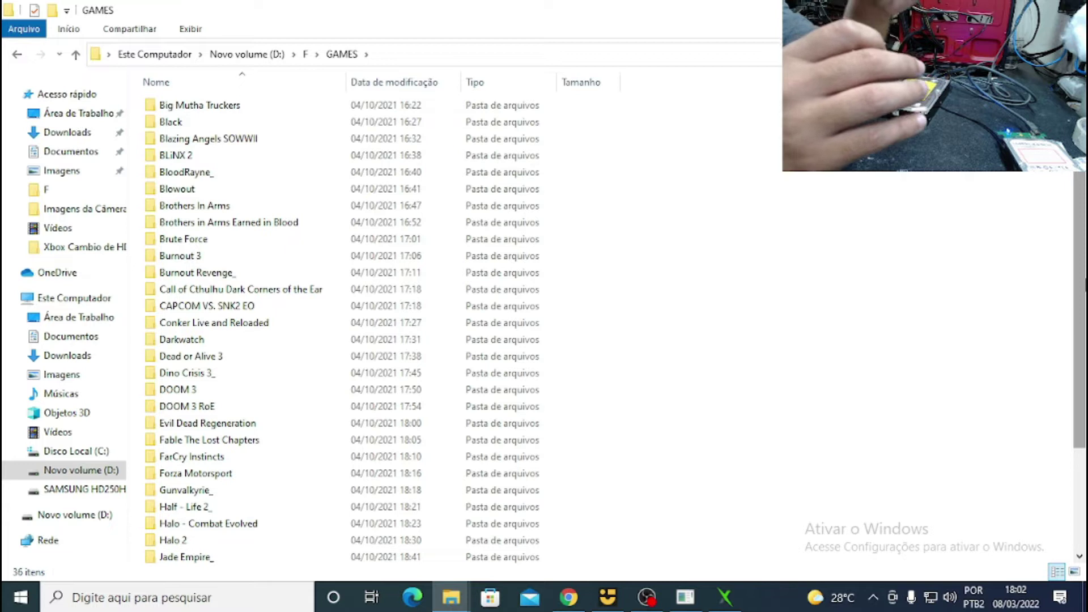
double_click(195, 178)
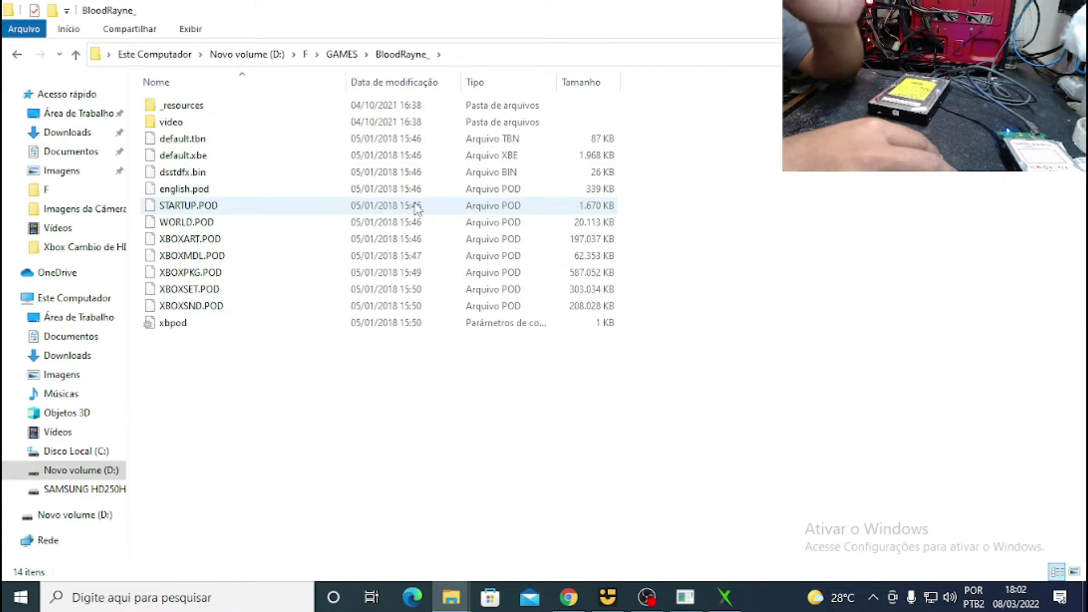
left_click(201, 157)
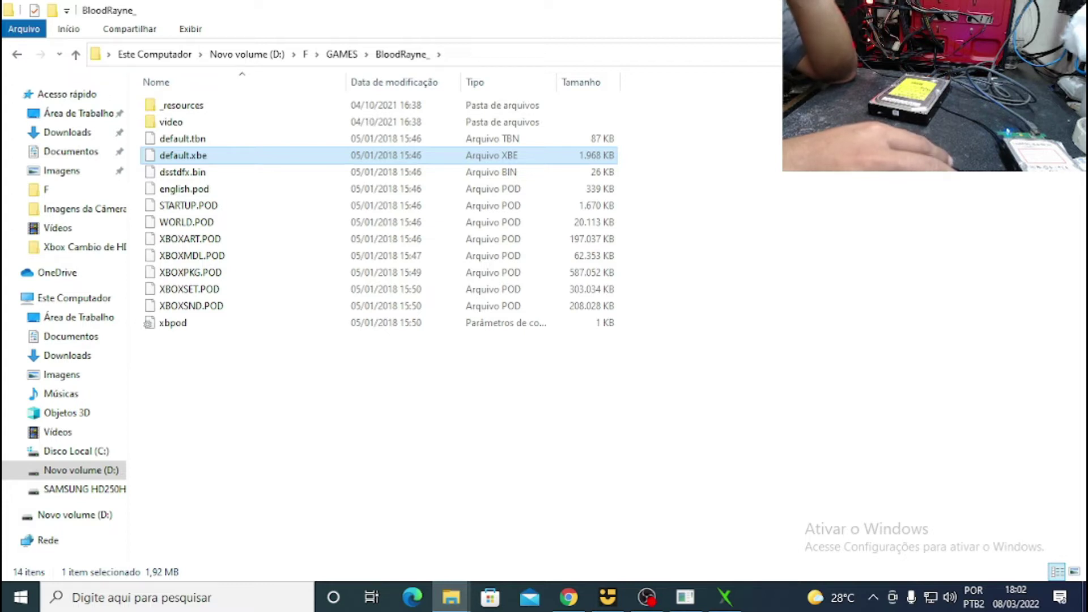
Return to F\GAMES on drive D: and locate the Evil Dead Regeneration folder.
key("super+d")
left_click(452, 598)
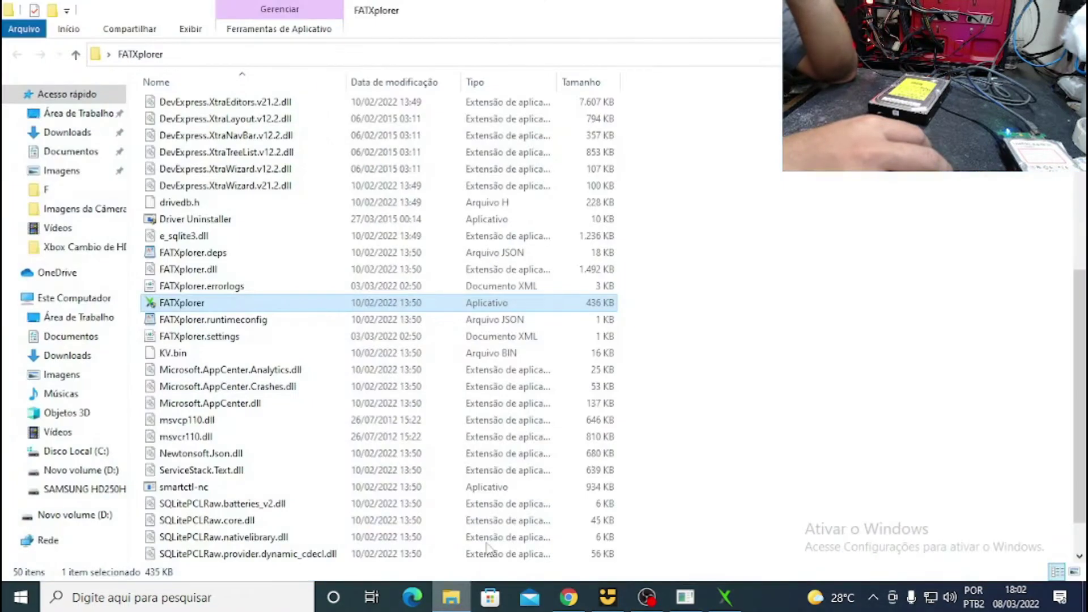
left_click(80, 301)
double_click(462, 243)
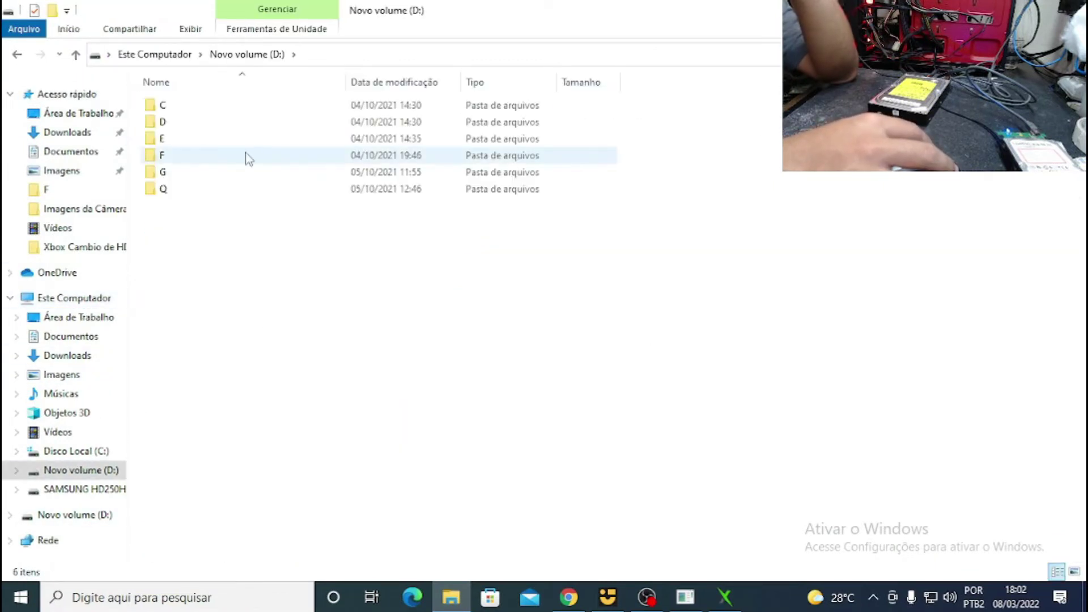
double_click(195, 154)
double_click(195, 152)
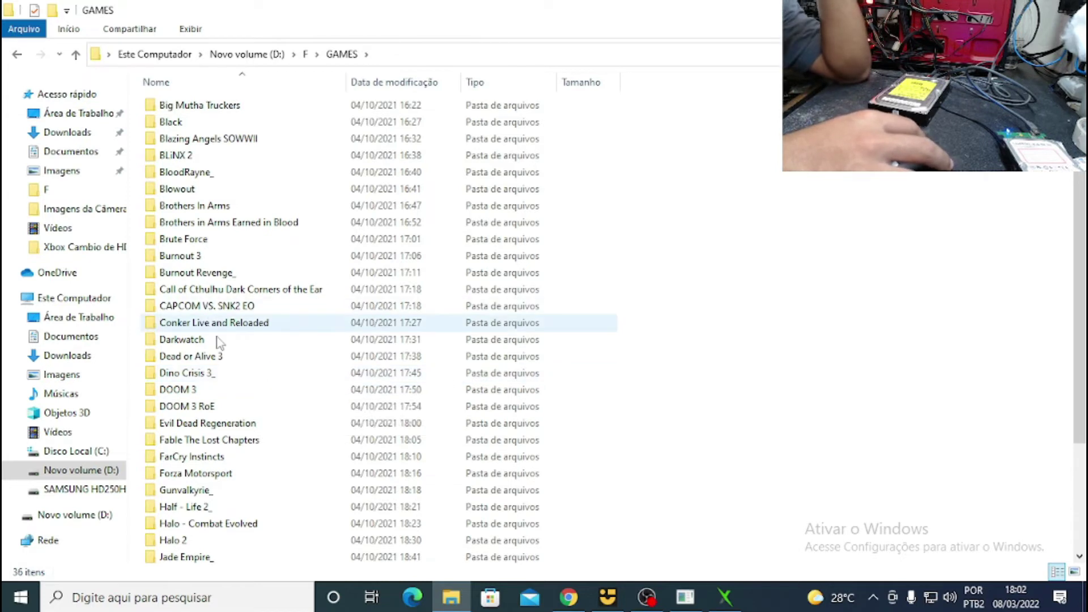
scroll(220, 351, "down", 1)
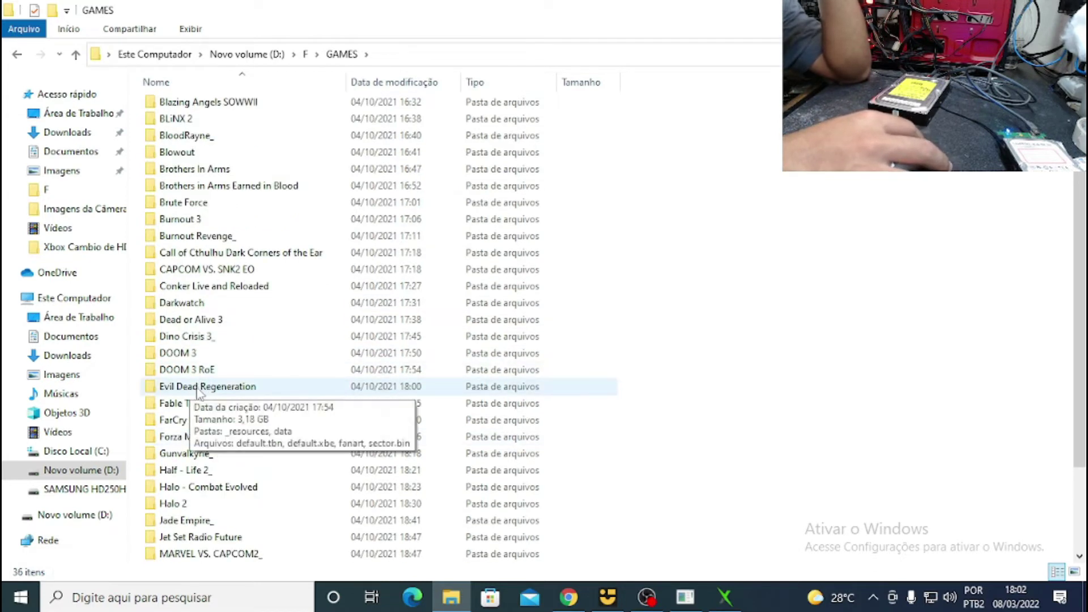
Move the Evil Dead Regeneration folder toward the middle of the desktop and check its contents for default.xbe.
key("super+d")
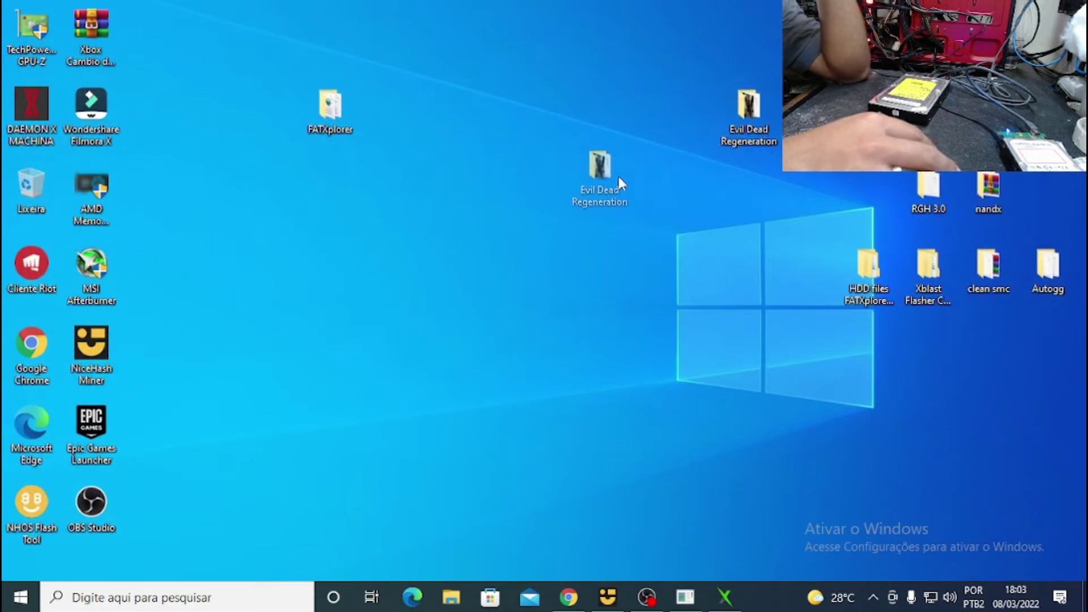
left_click_drag(619, 180, 610, 187)
double_click(634, 184)
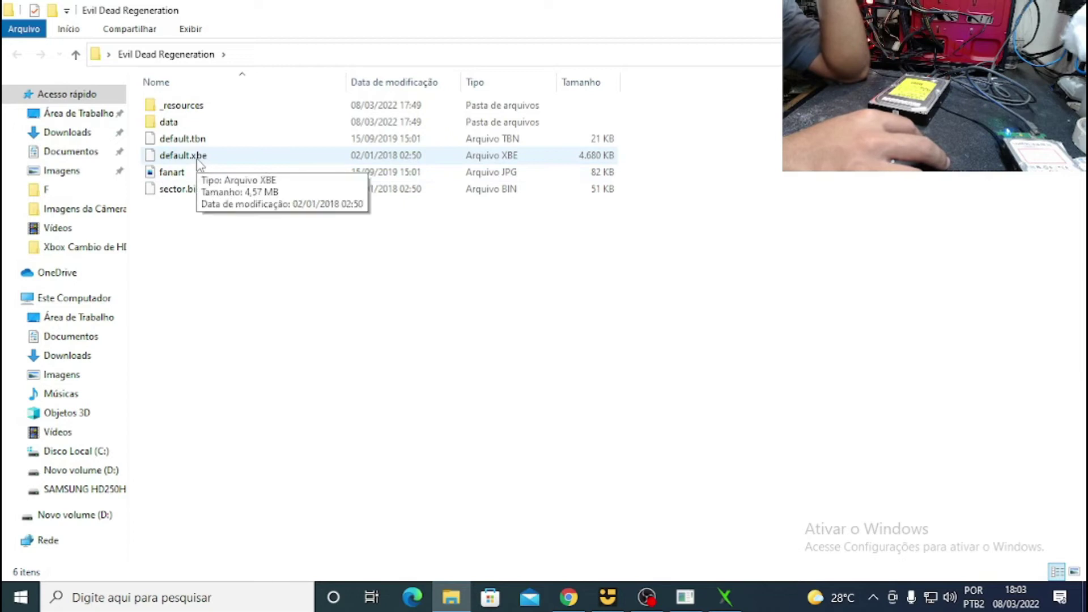
left_click(1074, 8)
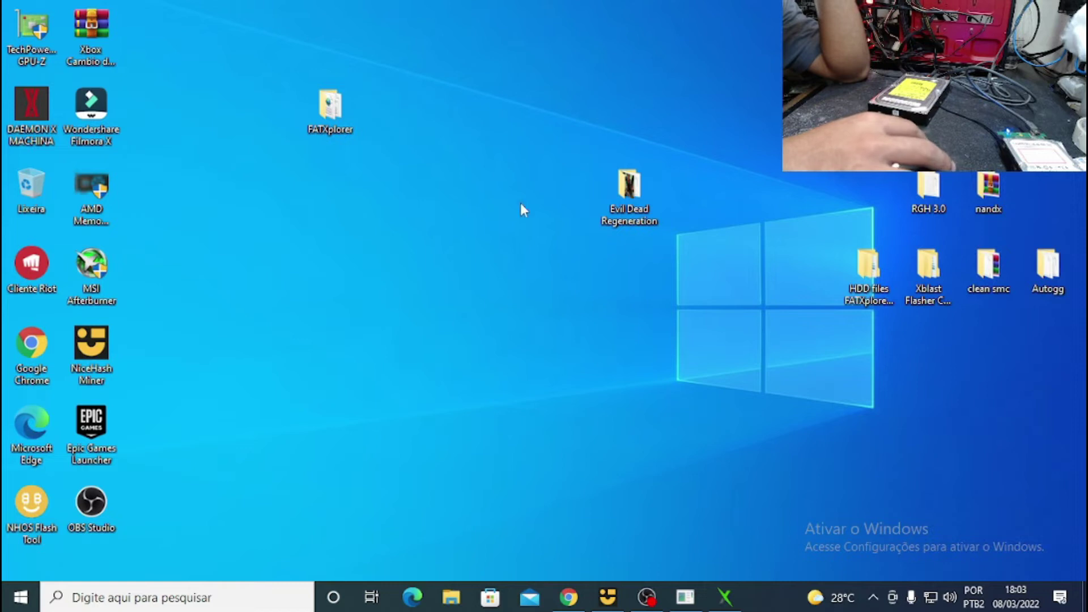
Open the empty Games folder on the mounted SAMSUNG HD250HJ (X:) drive.
left_click(454, 597)
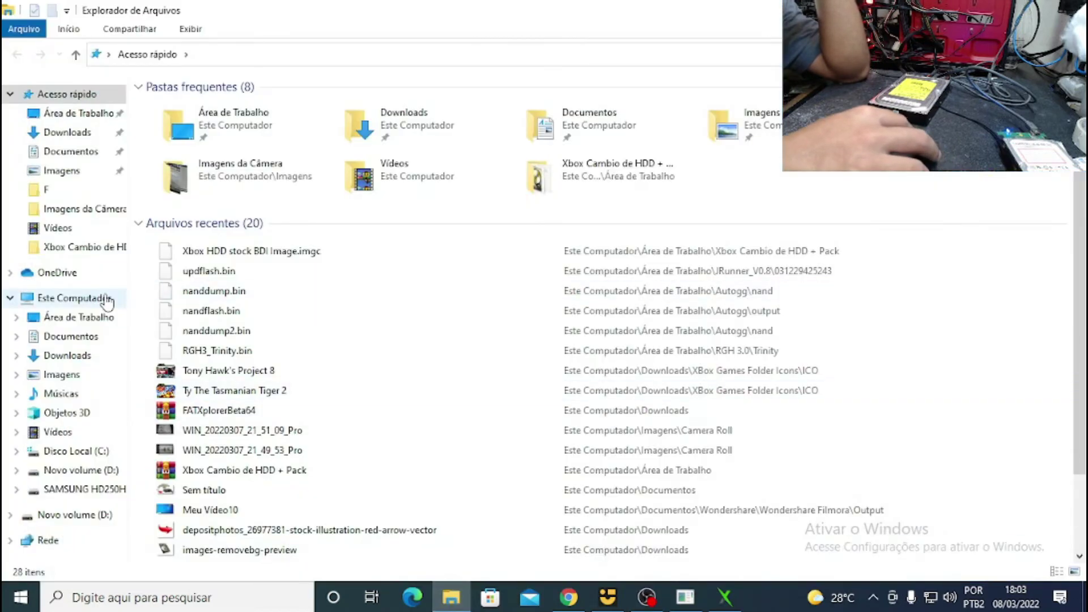
left_click(108, 301)
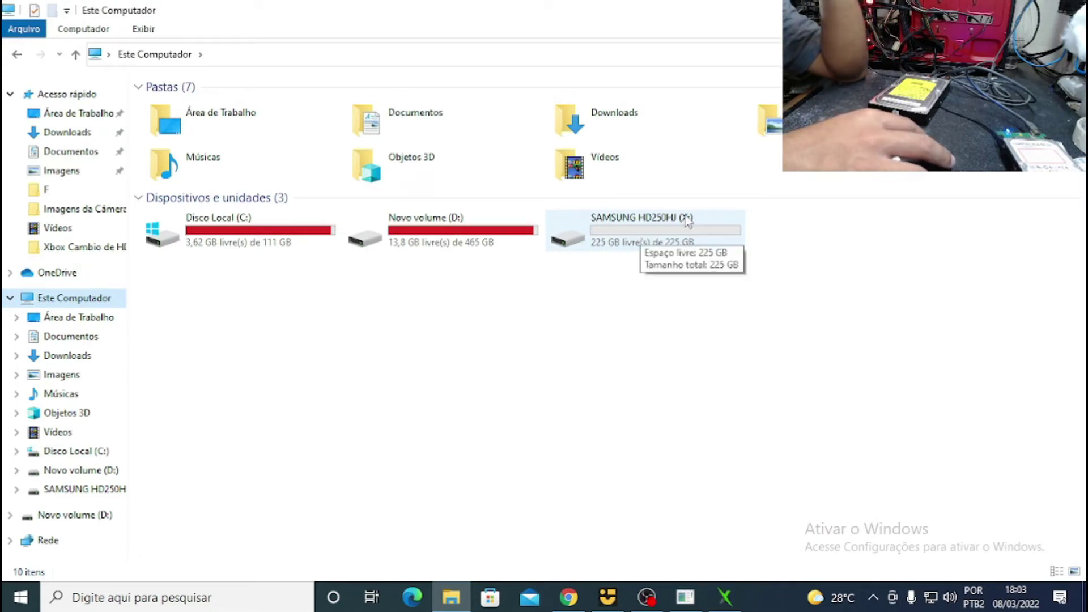
double_click(652, 223)
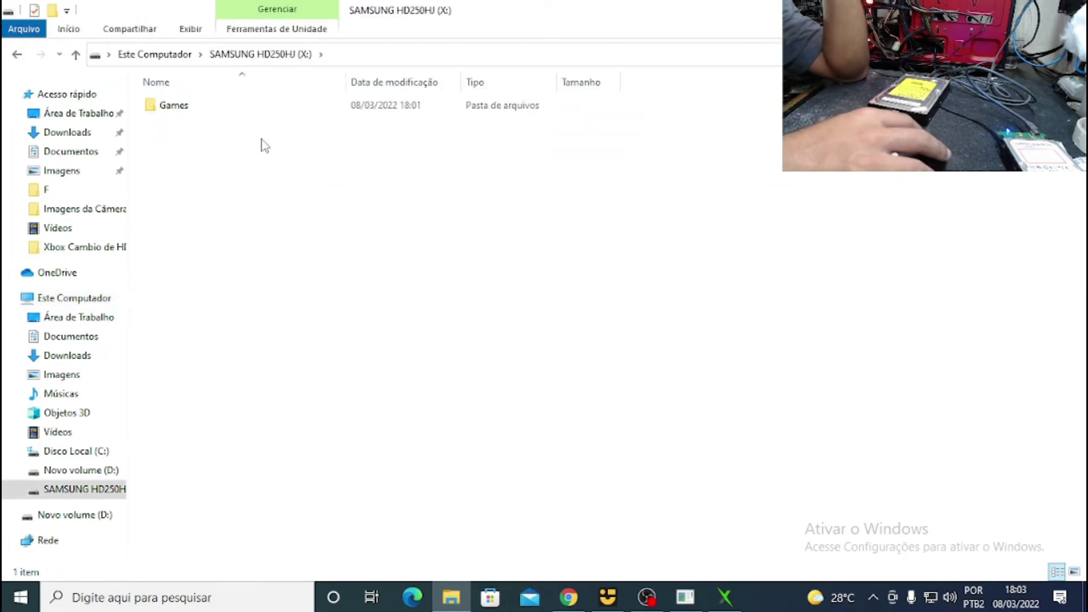
double_click(296, 110)
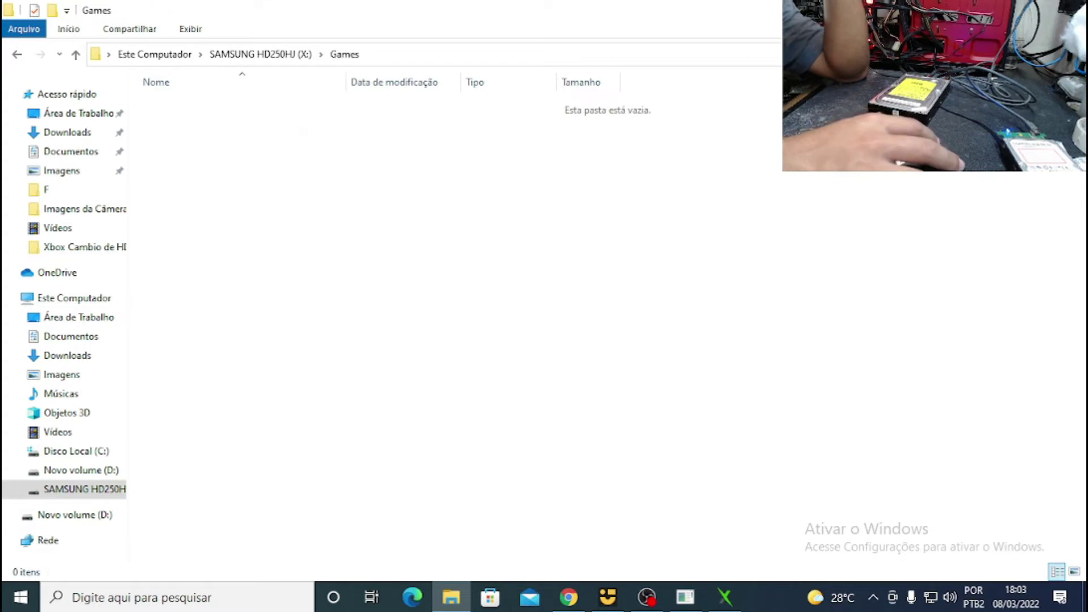
Copy the Evil Dead Regeneration folder from the desktop into the Games folder on drive X:.
key("super+d")
right_click(639, 209)
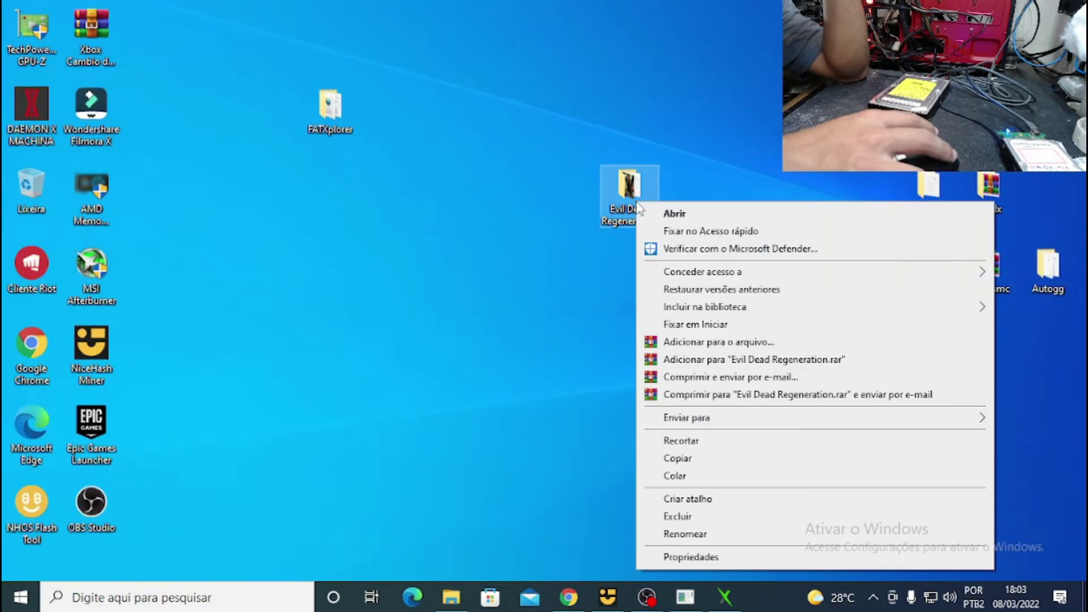
left_click(678, 453)
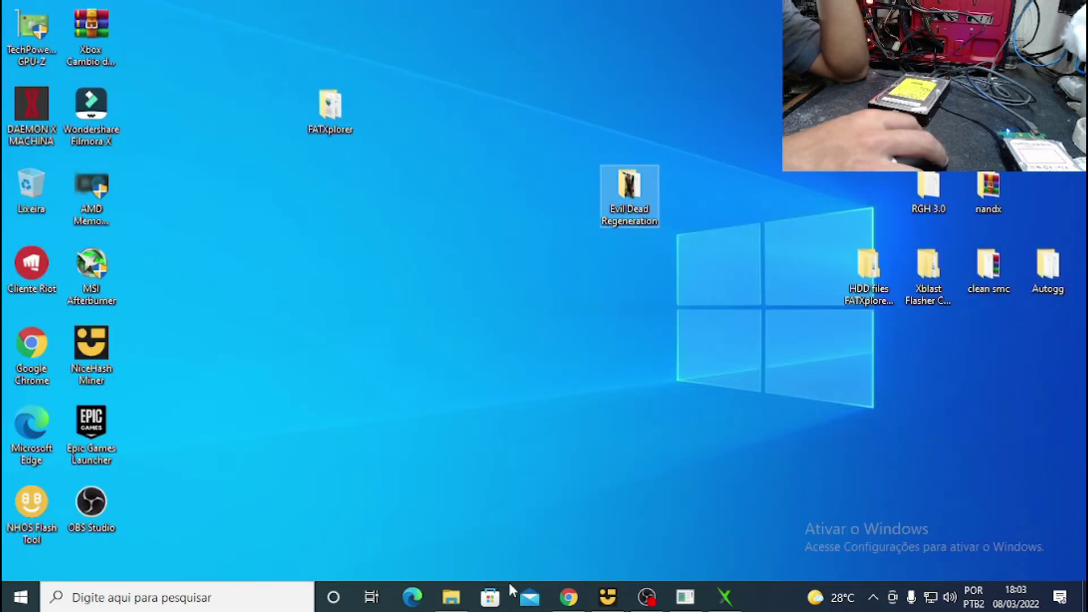
left_click(456, 598)
right_click(414, 188)
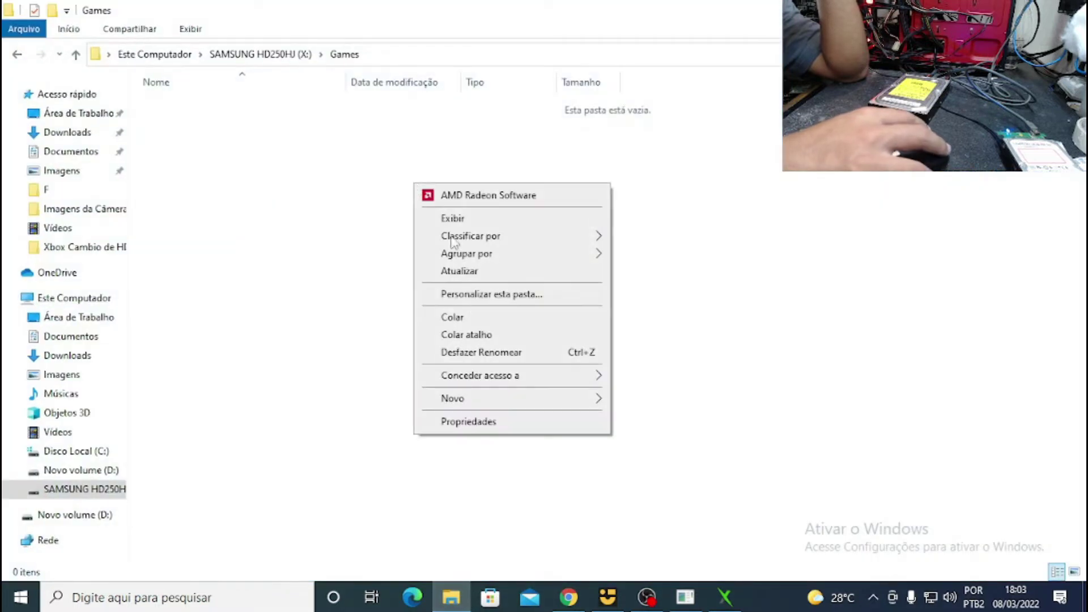
left_click(471, 316)
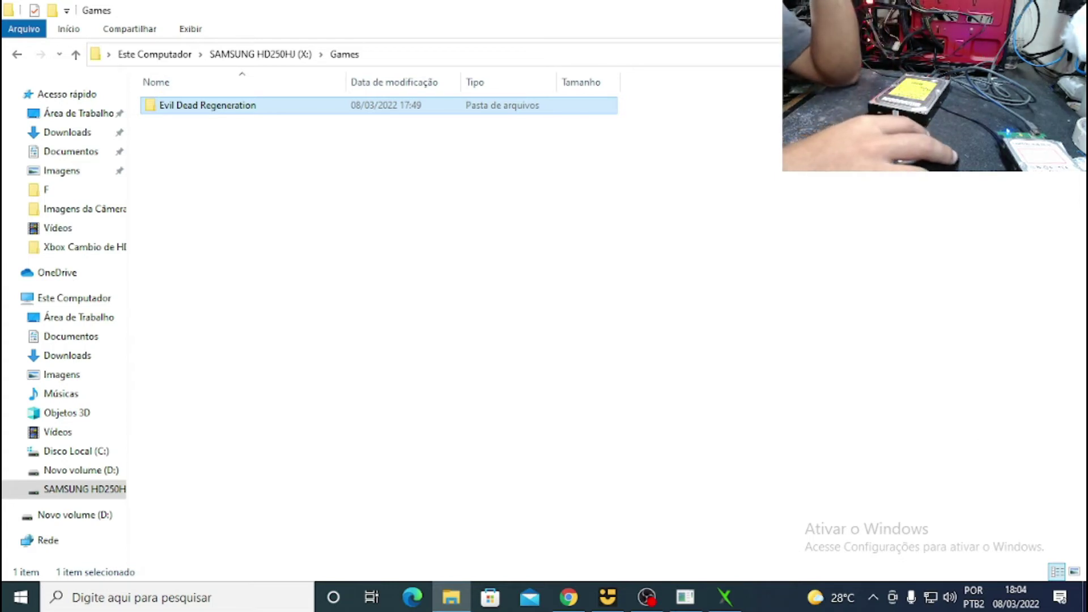
Switch to FATXplorer and unmount the SAMSUNG HD250HJ original Xbox drive from its device list.
key("super+d")
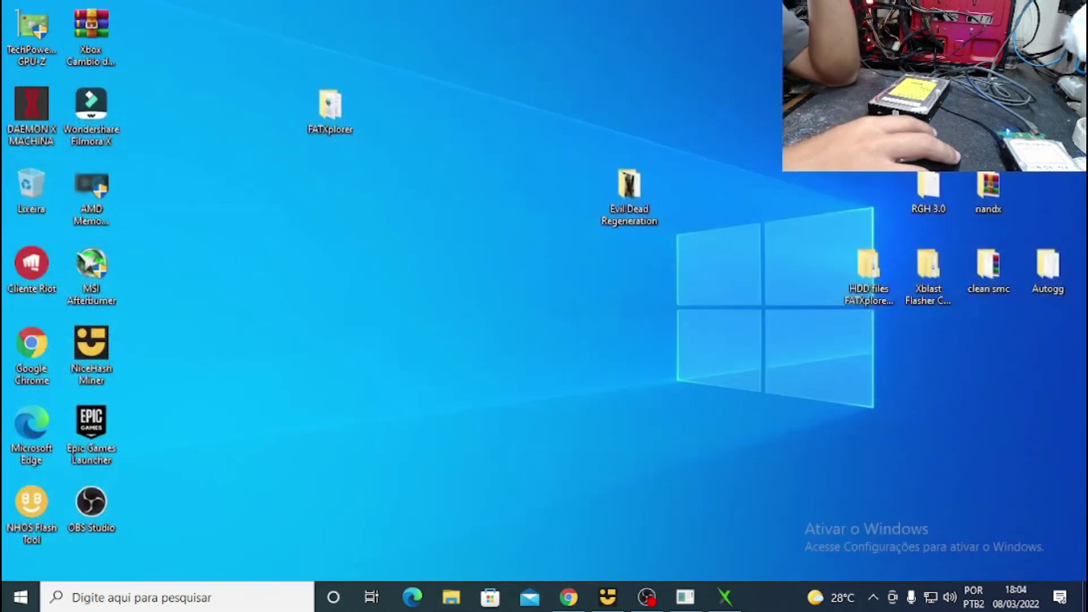
left_click(737, 603)
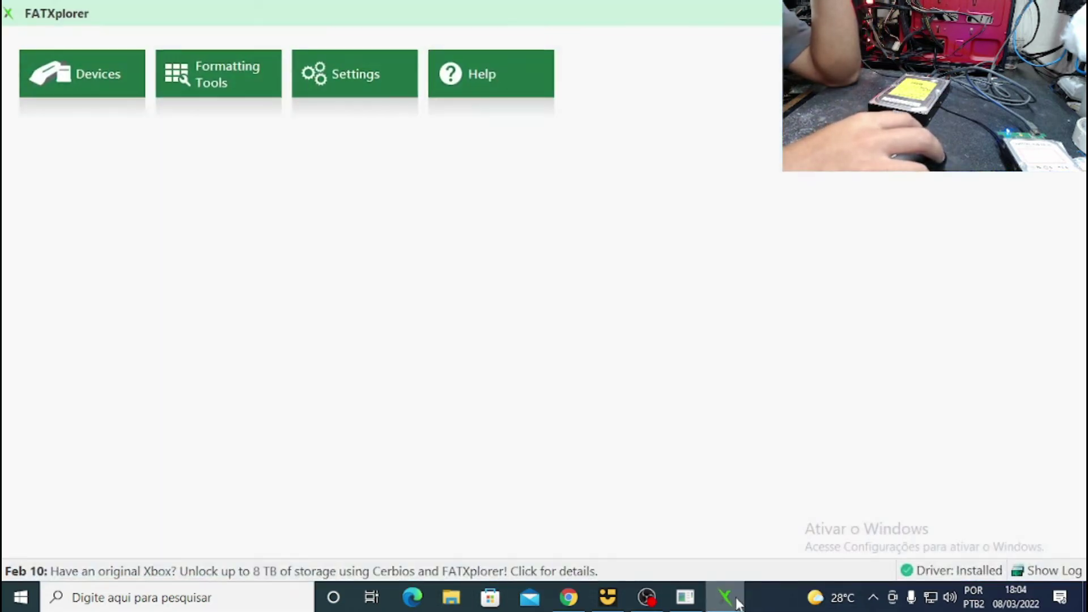
left_click(32, 93)
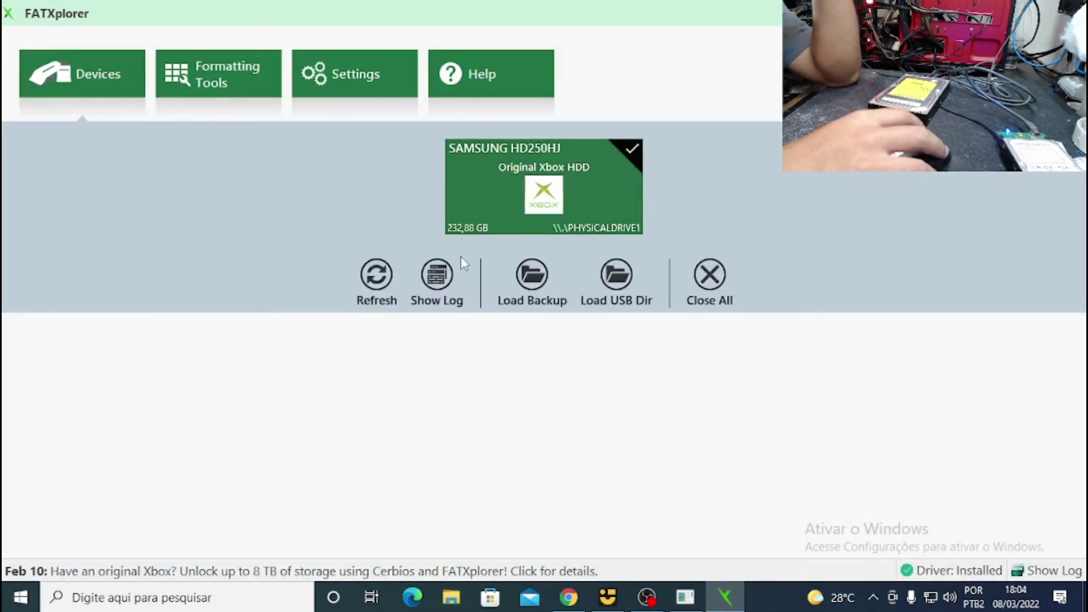
left_click(536, 211)
left_click(530, 335)
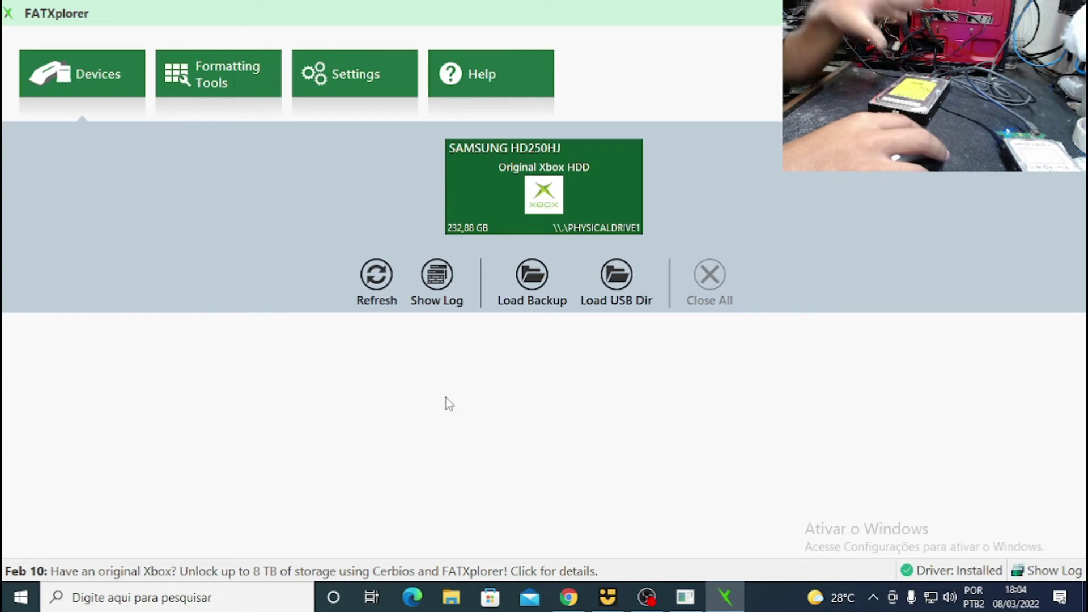
Load the SAMSUNG HD250HJ again, mount Extra Data Partition F on X, and check the contents of its Games folder.
left_click(493, 189)
left_click(492, 189)
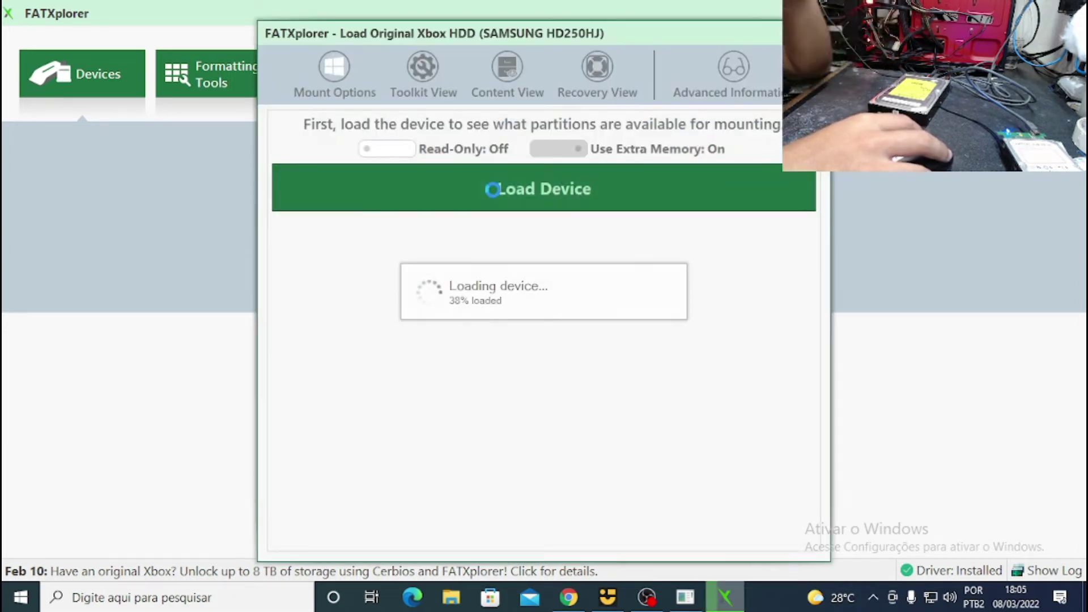
scroll(430, 361, "down", 2)
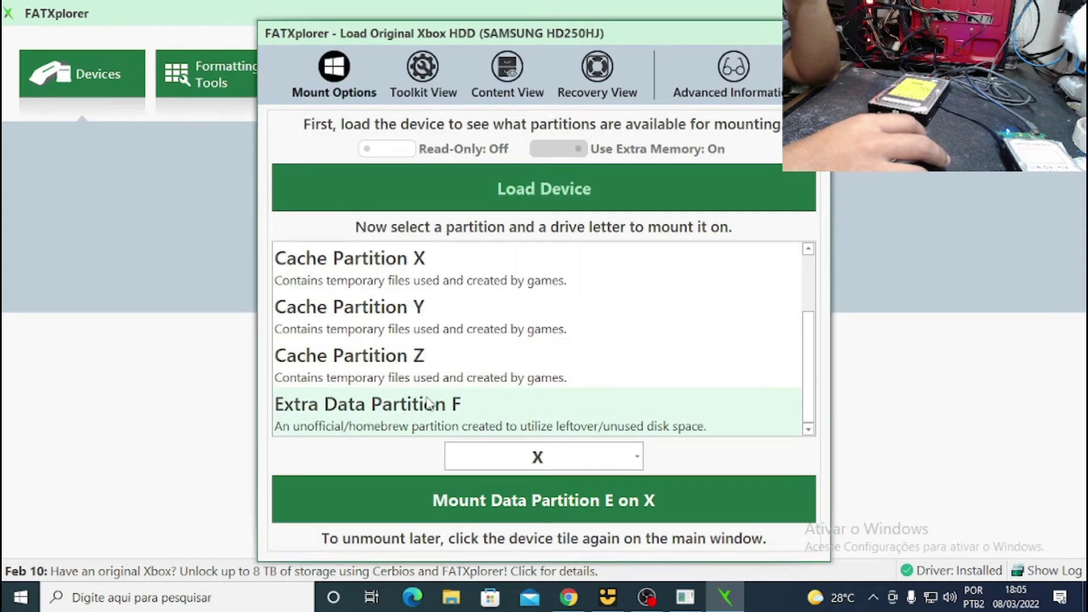
left_click(442, 417)
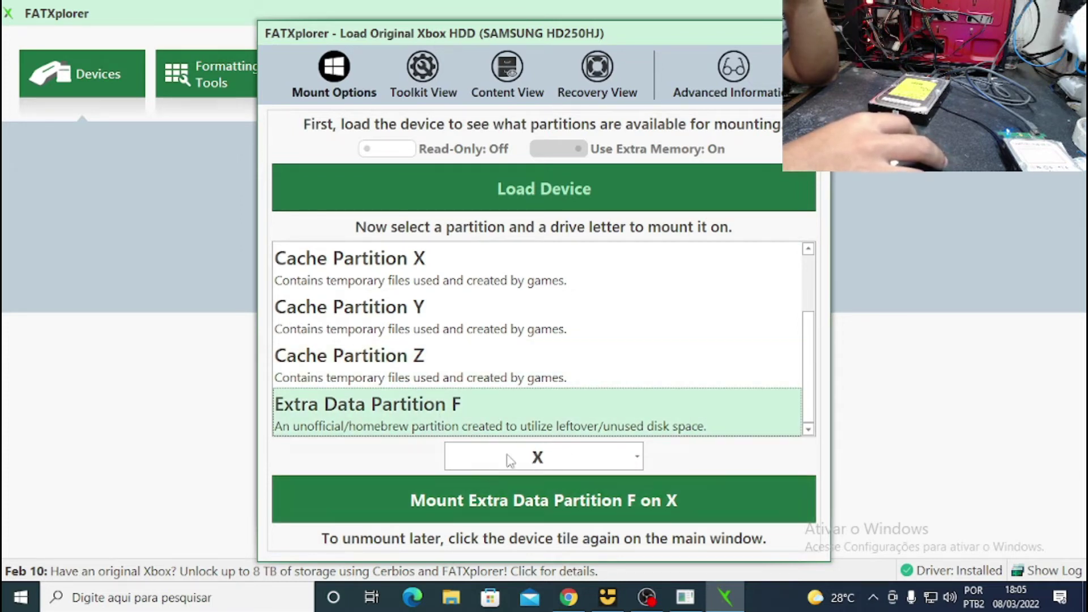
left_click(526, 502)
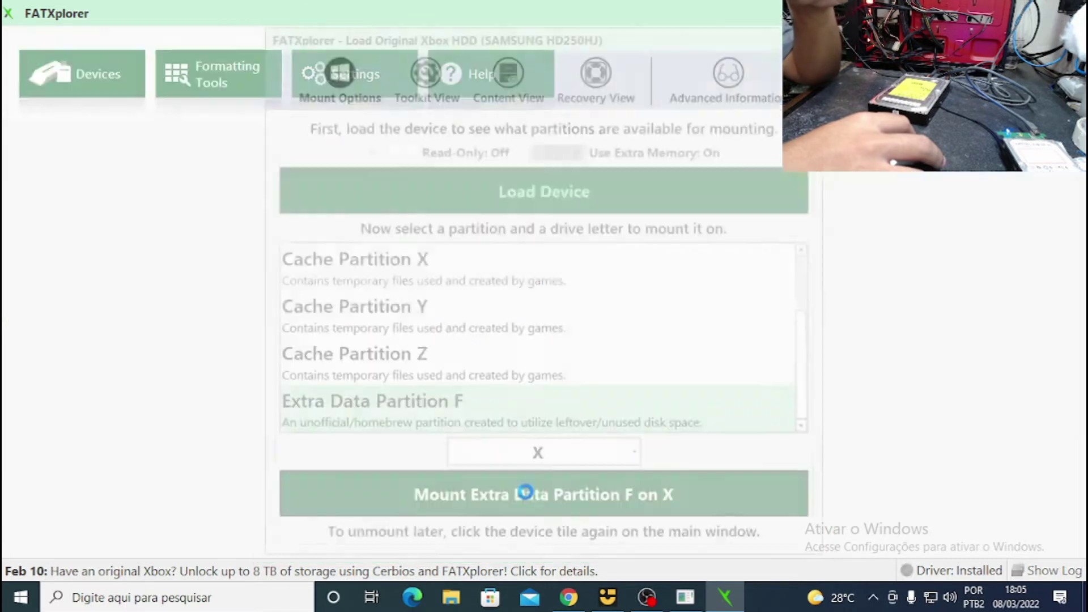
double_click(205, 110)
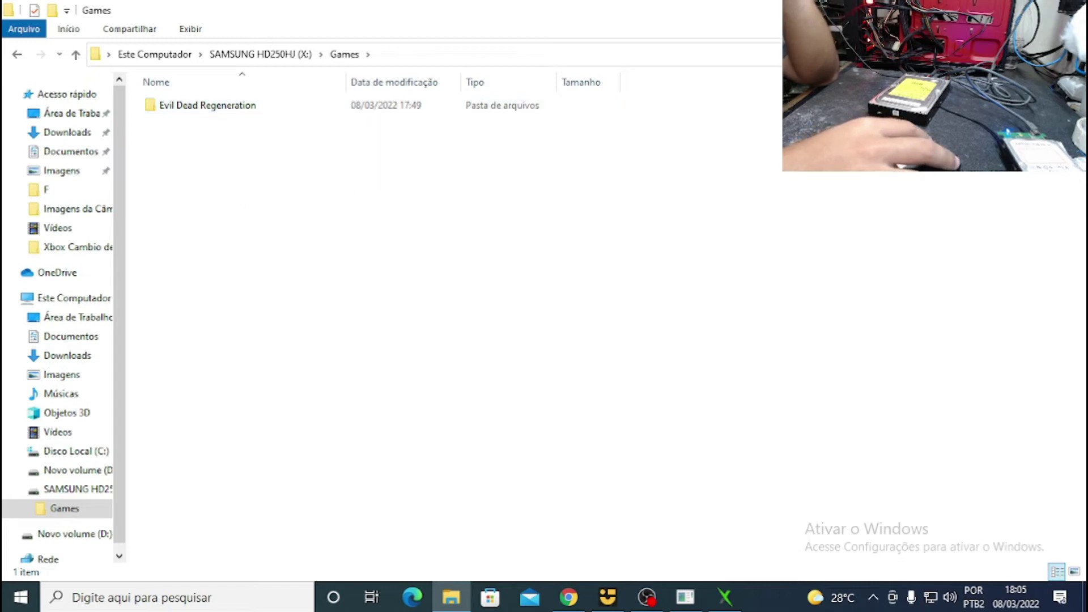
Return to FATXplorer and exit it, unmounting the mounted Xbox drive.
key("alt+Tab")
key("alt+F4")
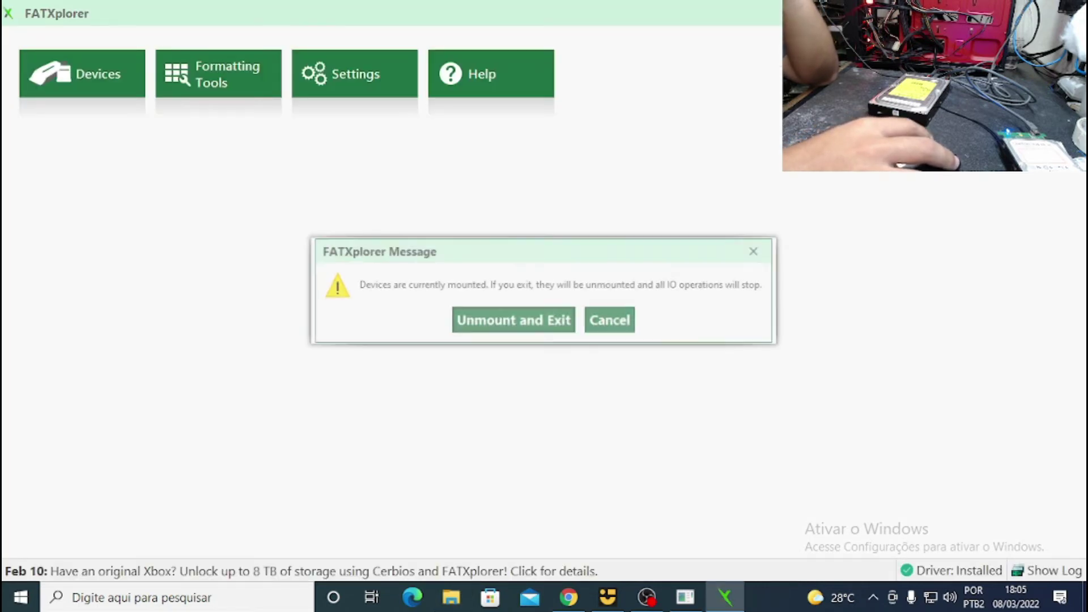
left_click(489, 324)
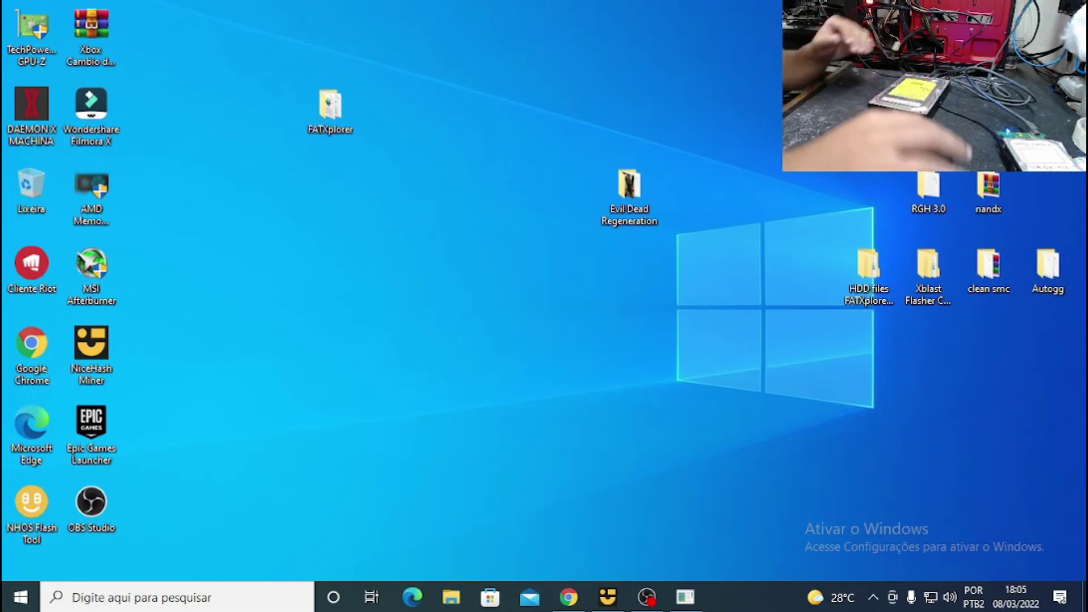
Safely eject the SAMSUNG HD250HJ drive from Windows.
left_click(874, 597)
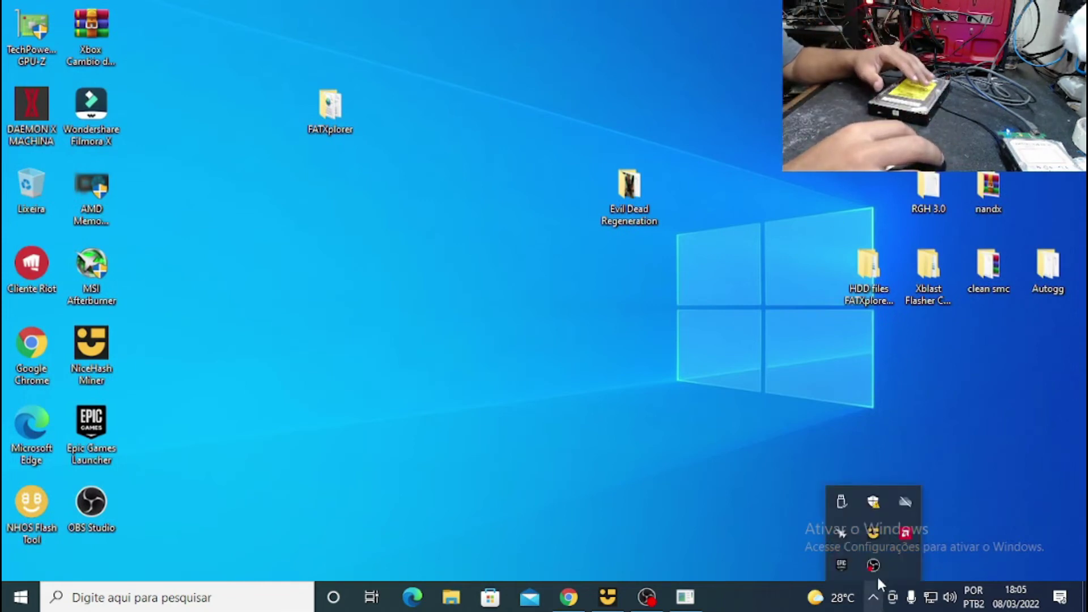
left_click(840, 504)
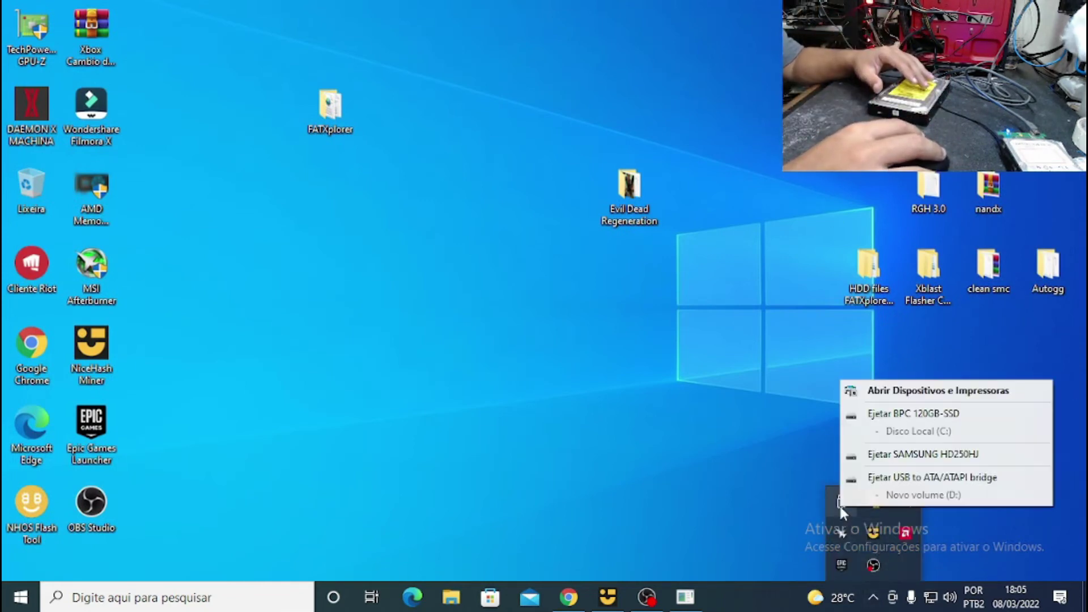
left_click(900, 460)
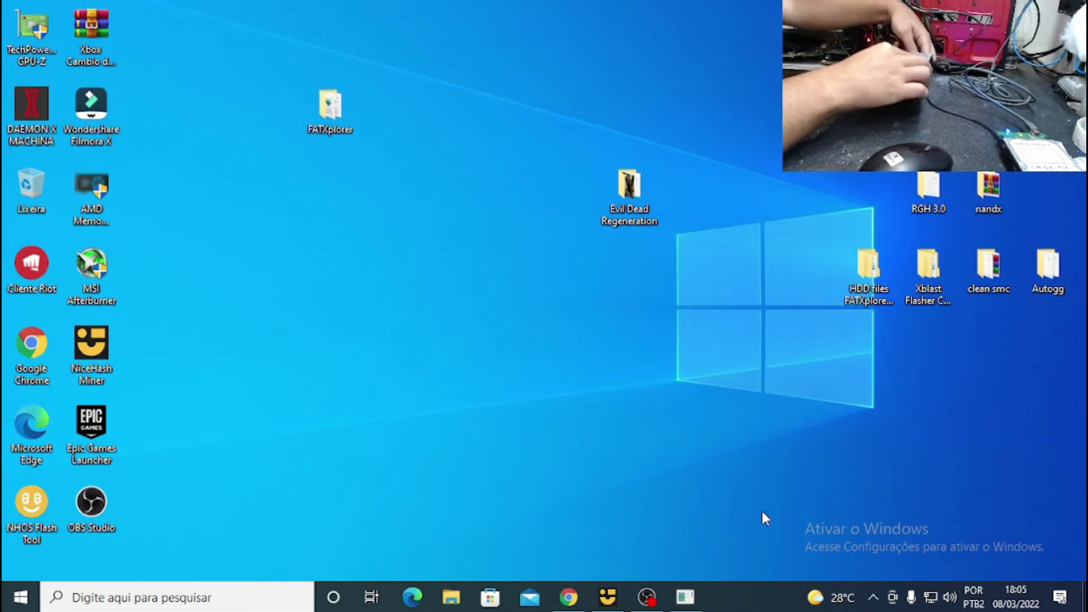
Safely eject the USB to ATA/ATAPI bridge device that holds Novo volume (D:).
left_click(874, 598)
left_click(829, 502)
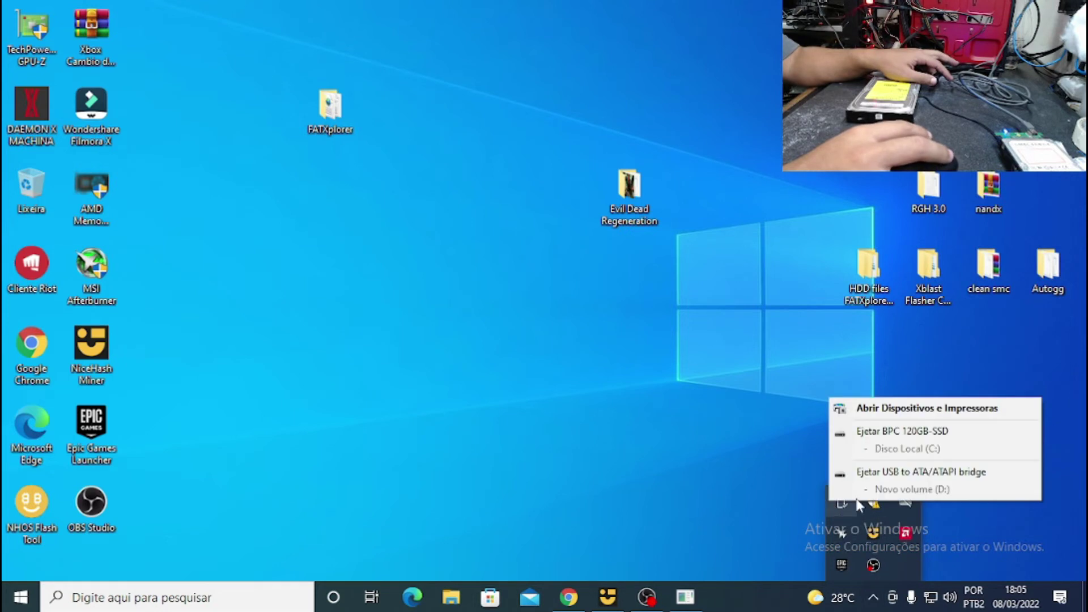
left_click(877, 471)
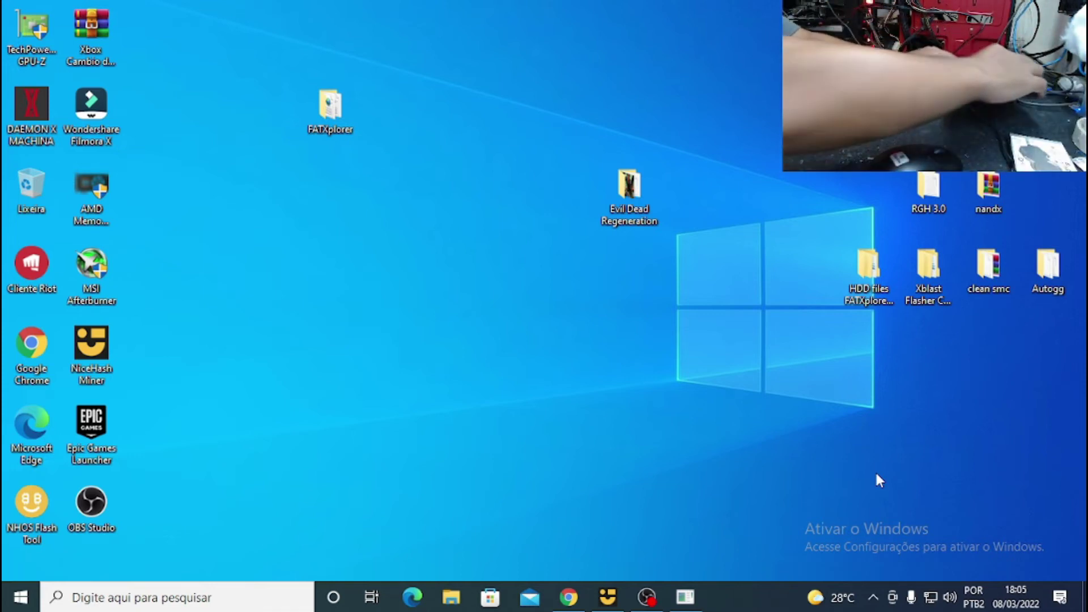
Switch to OBS and hide the Captura de tela source in the scene.
left_click(645, 594)
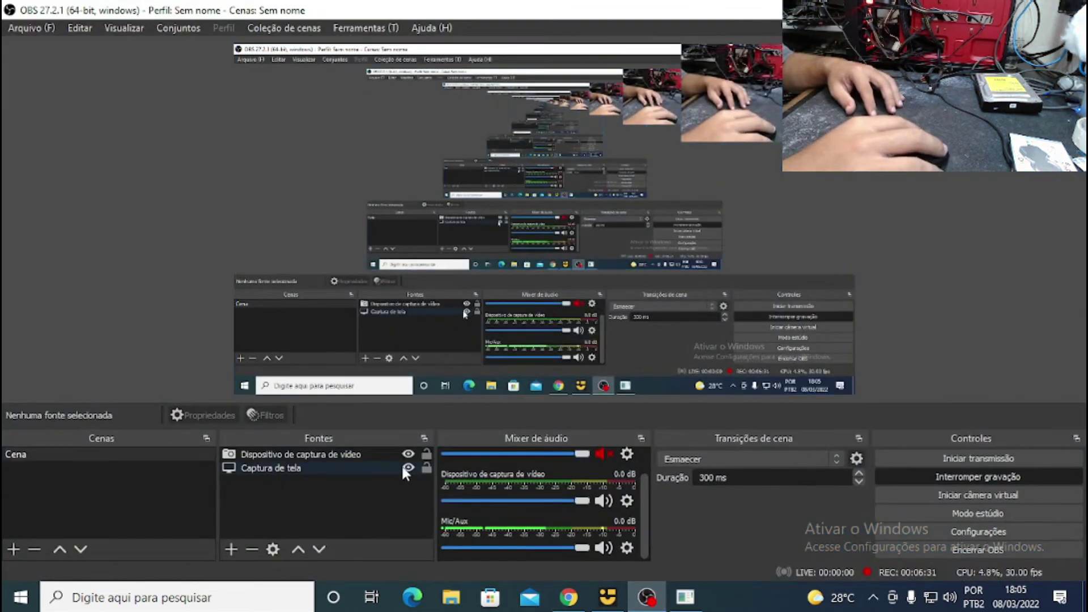
left_click(407, 468)
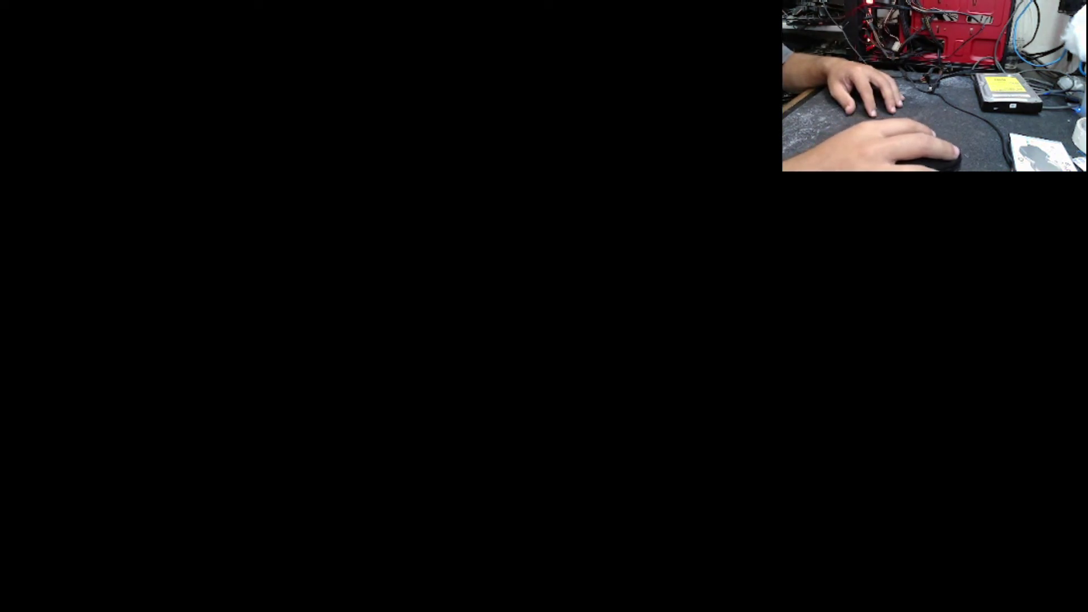